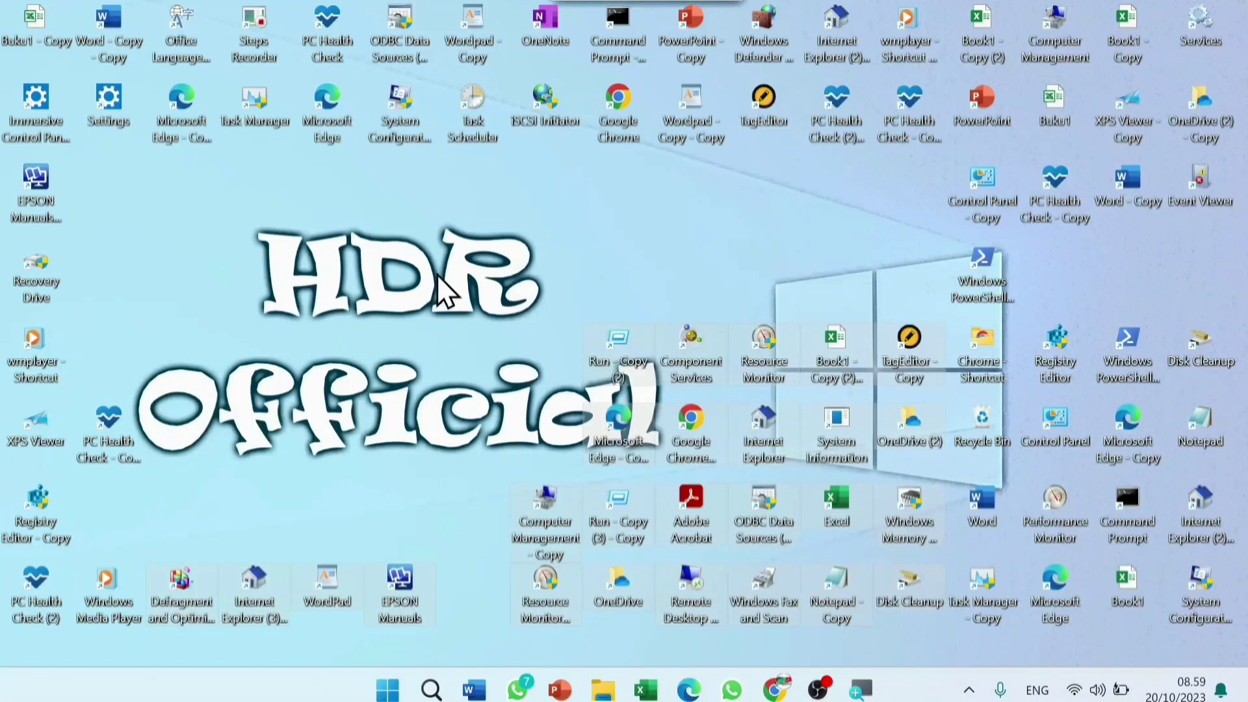
Step: Gather the scattered desktop shortcut icons, group by group, into one compact block on the right
left_click_drag(436, 245, 1203, 666)
left_click_drag(549, 580, 665, 283)
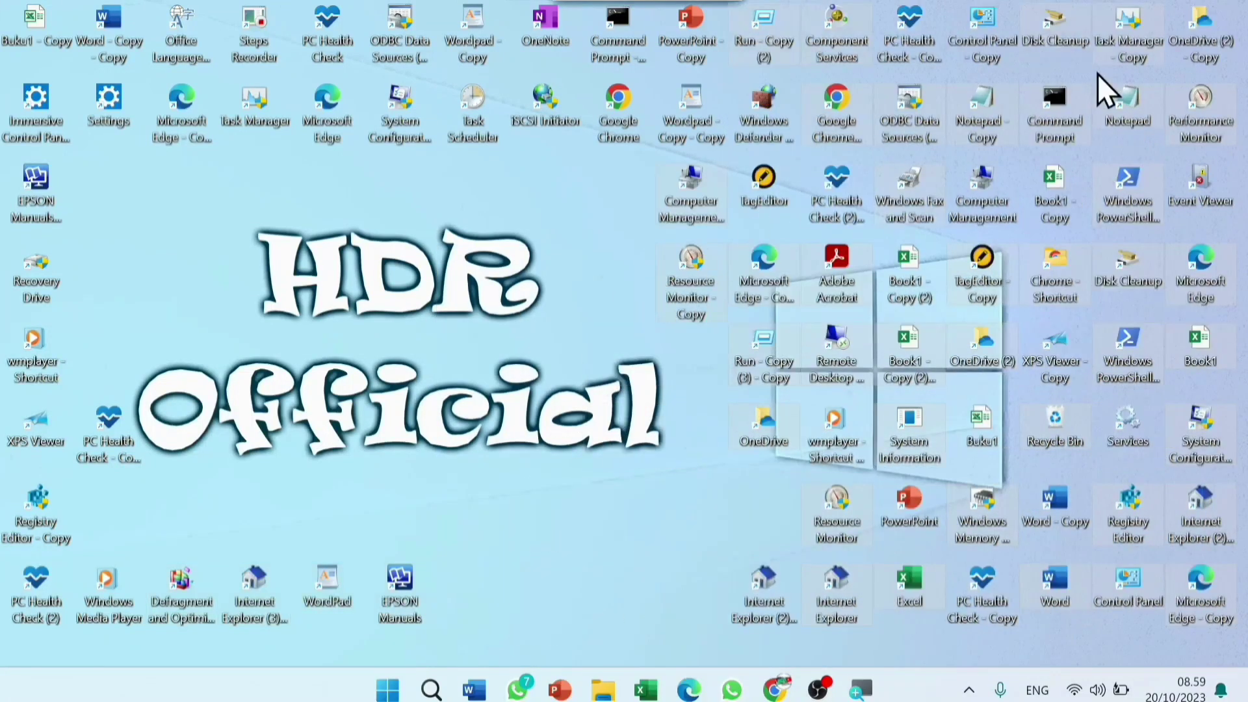
left_click_drag(1241, 26, 747, 474)
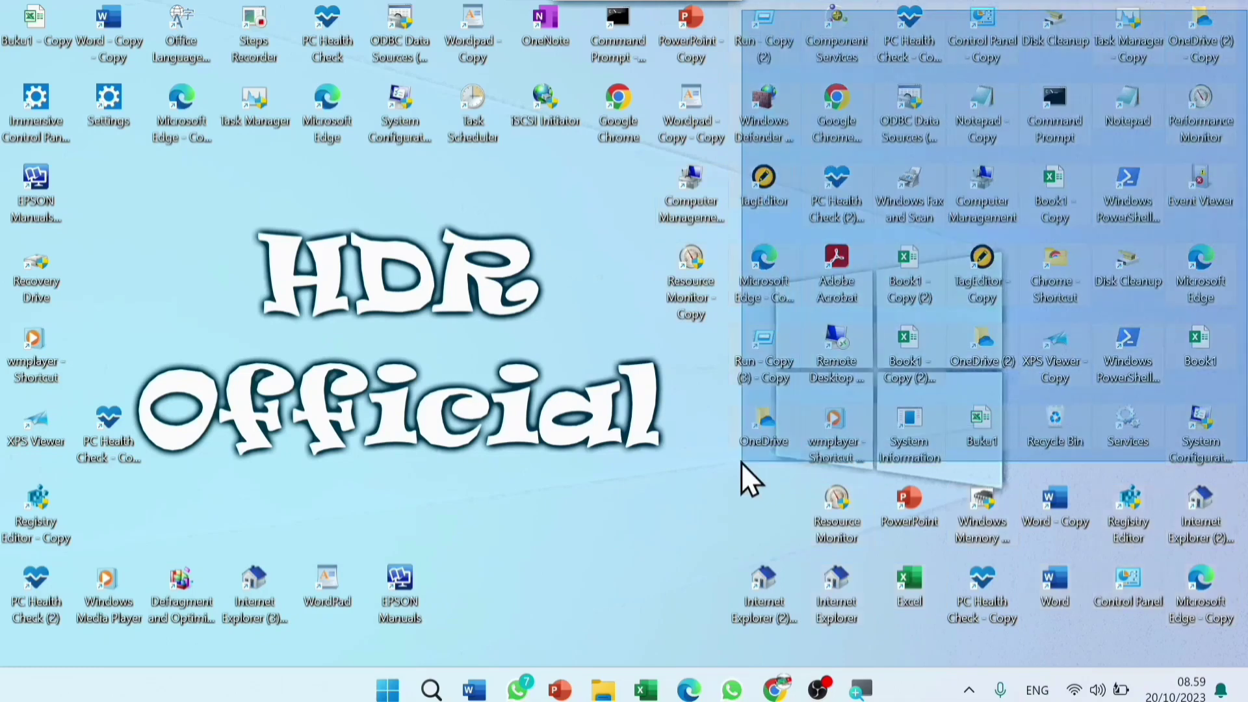
left_click_drag(769, 50, 538, 509)
left_click_drag(384, 211, 881, 579)
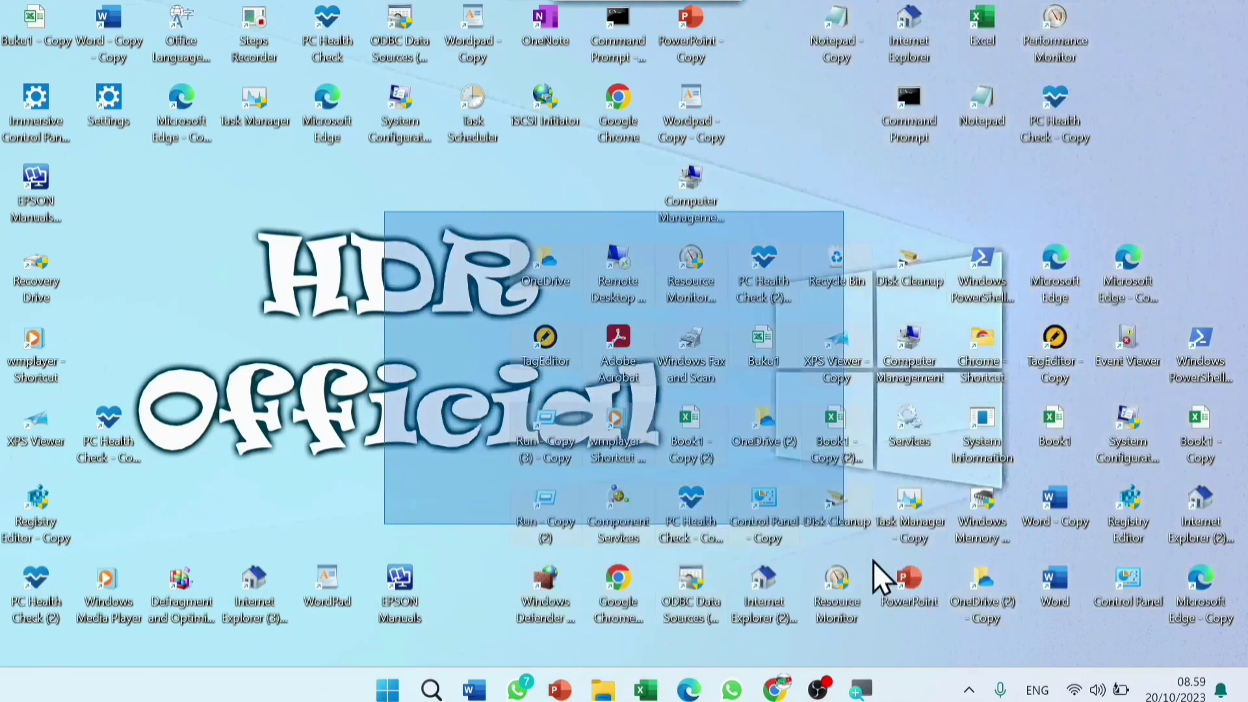
mouse_move(540, 517)
left_mouse_down()
mouse_move(1194, 234)
mouse_move(1186, 220)
left_mouse_up()
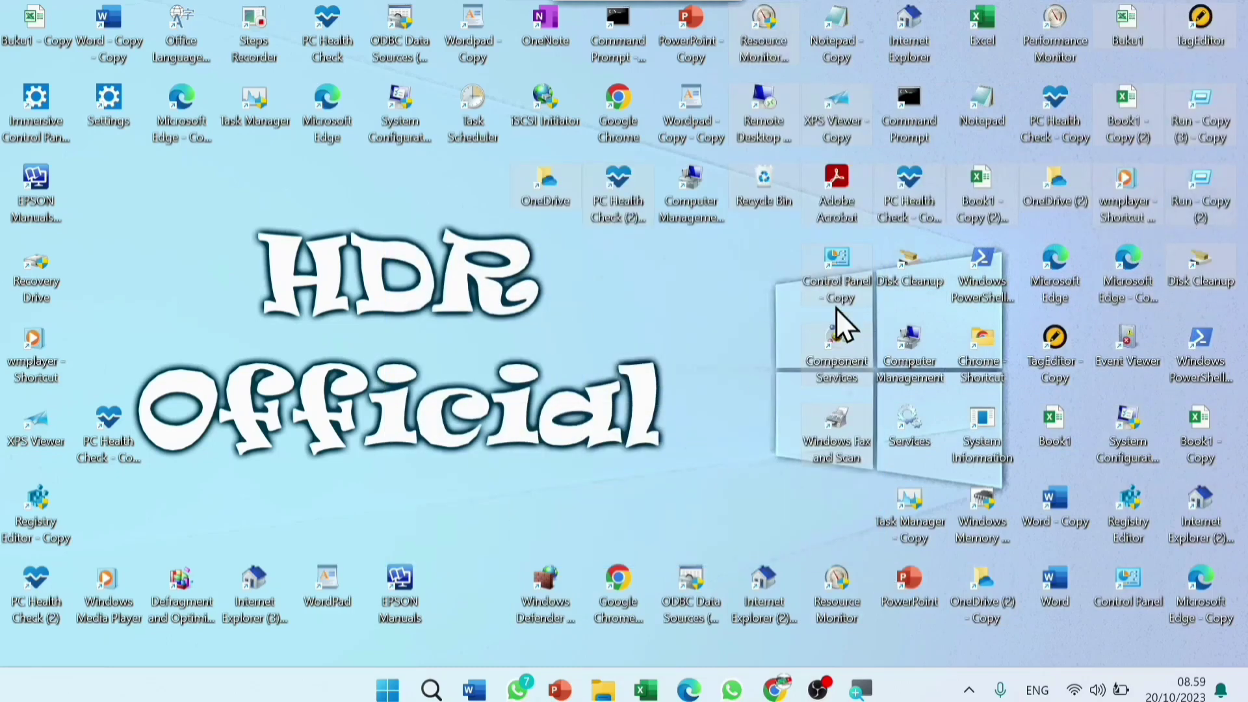
mouse_move(732, 391)
left_mouse_down()
mouse_move(2, 35)
mouse_move(634, 361)
left_mouse_up()
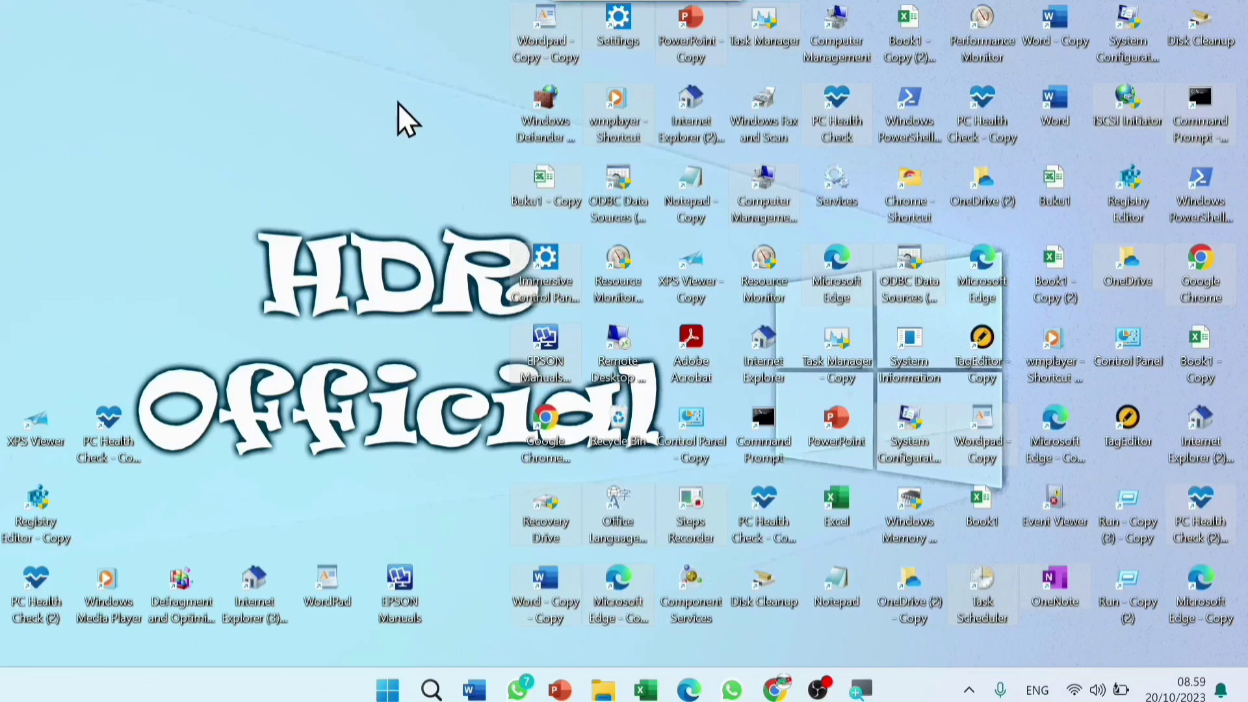
left_click_drag(359, 64, 871, 446)
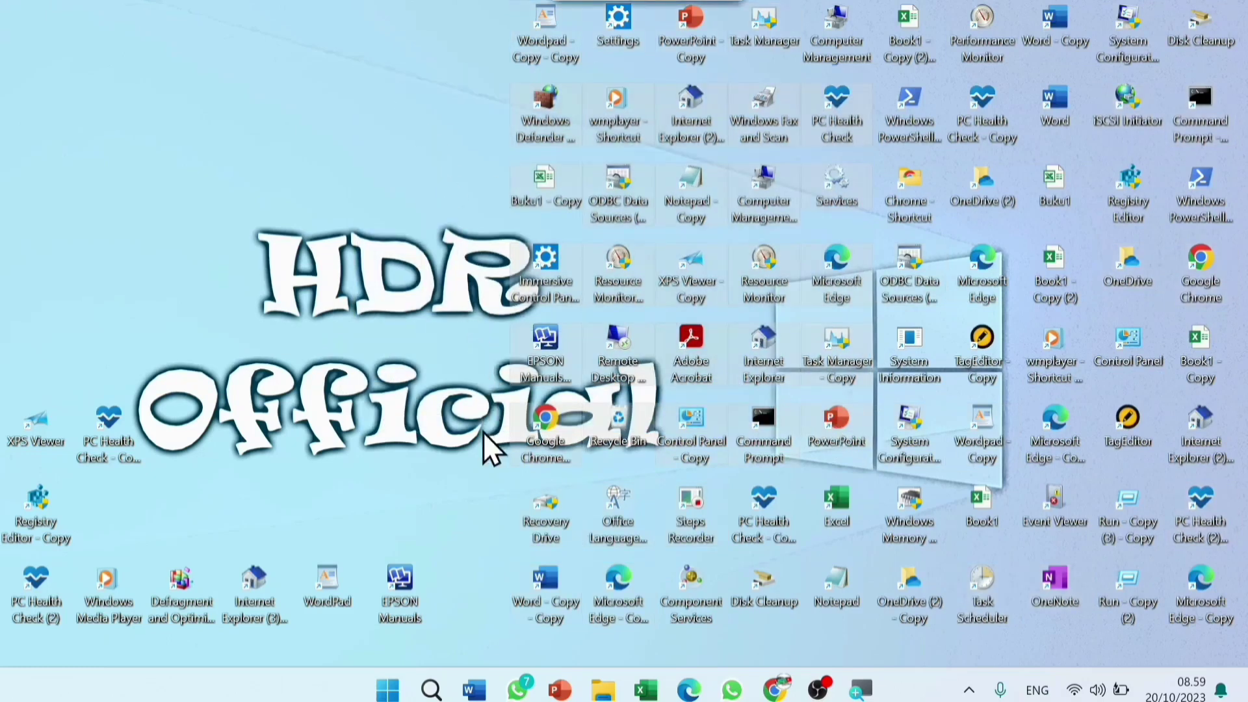
Step: Bring up the Word document 'Cara menambahkan komentar di Microsoft word' and scroll into its text
left_click(477, 692)
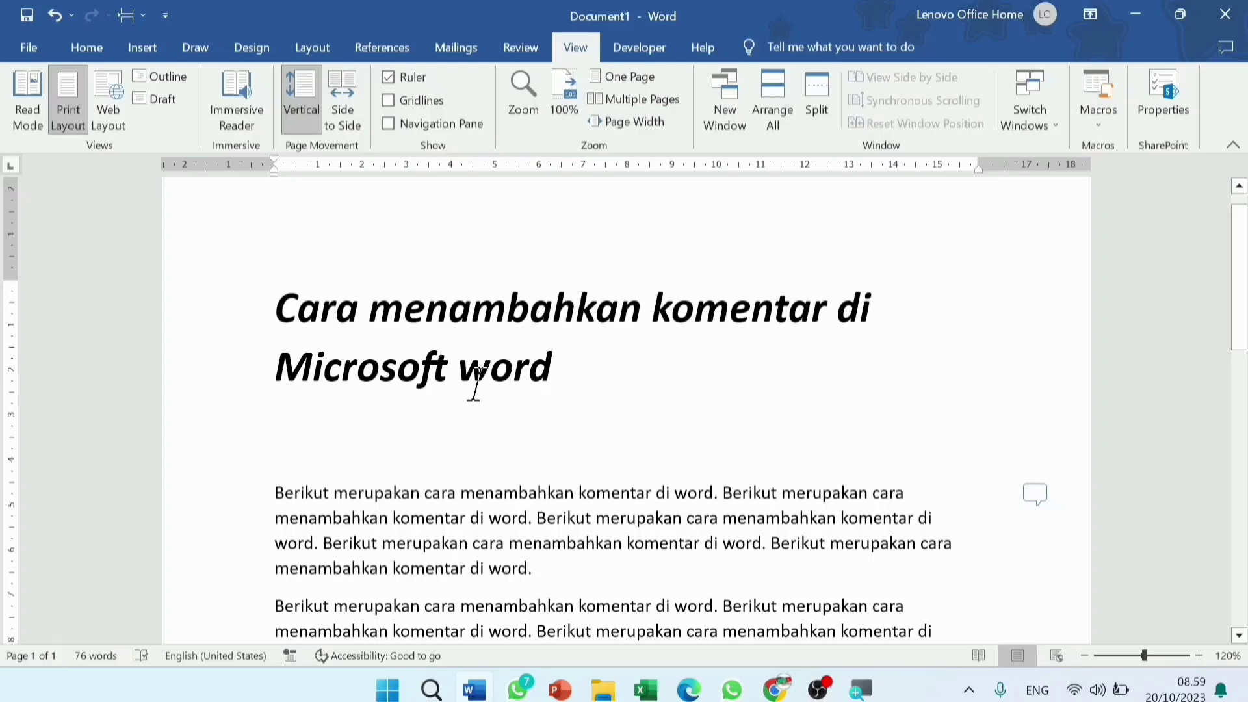
left_click(441, 365)
scroll(511, 400, "down", 2)
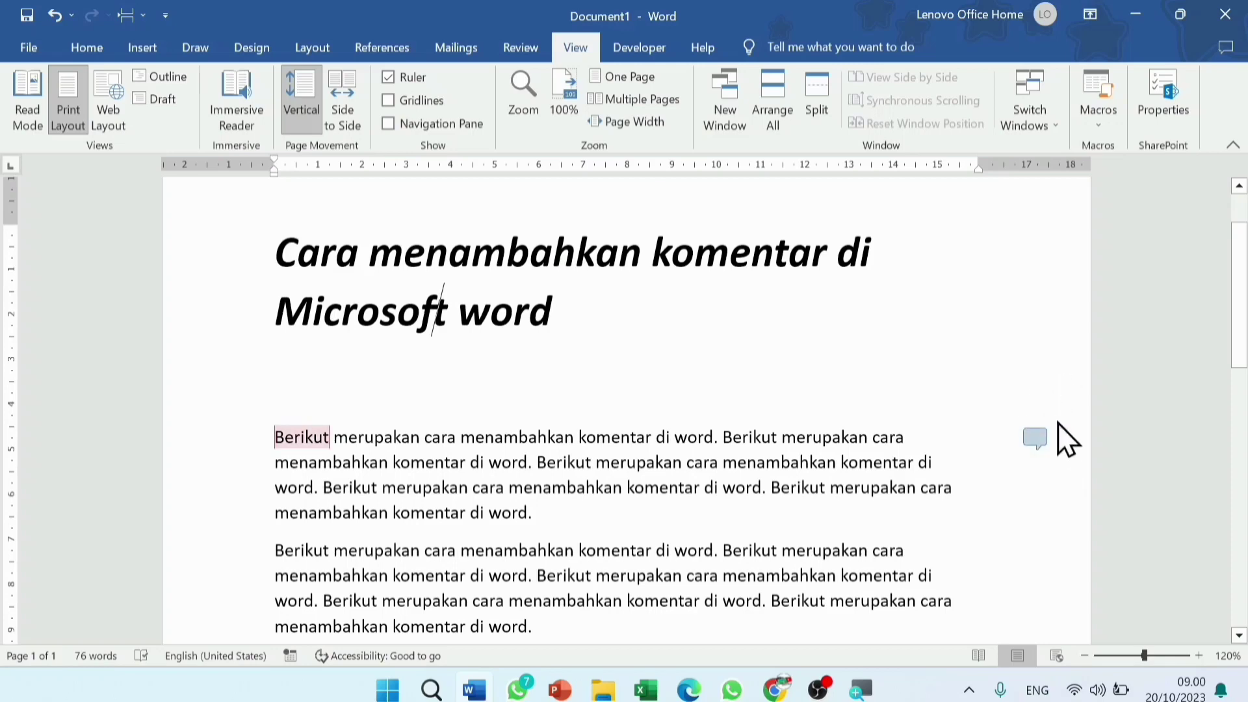
Step: Read the sample comment attached to 'Berikut', then close the comments list
left_click(1033, 442)
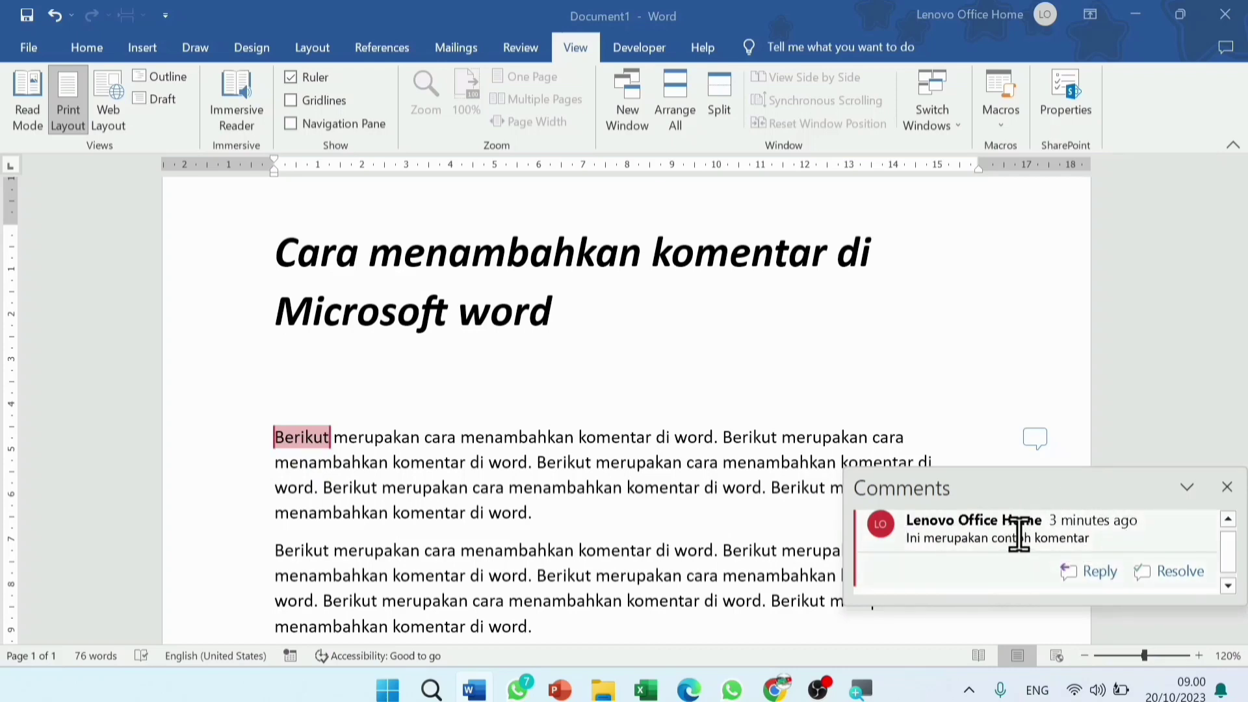
left_click(1227, 488)
left_click(447, 366)
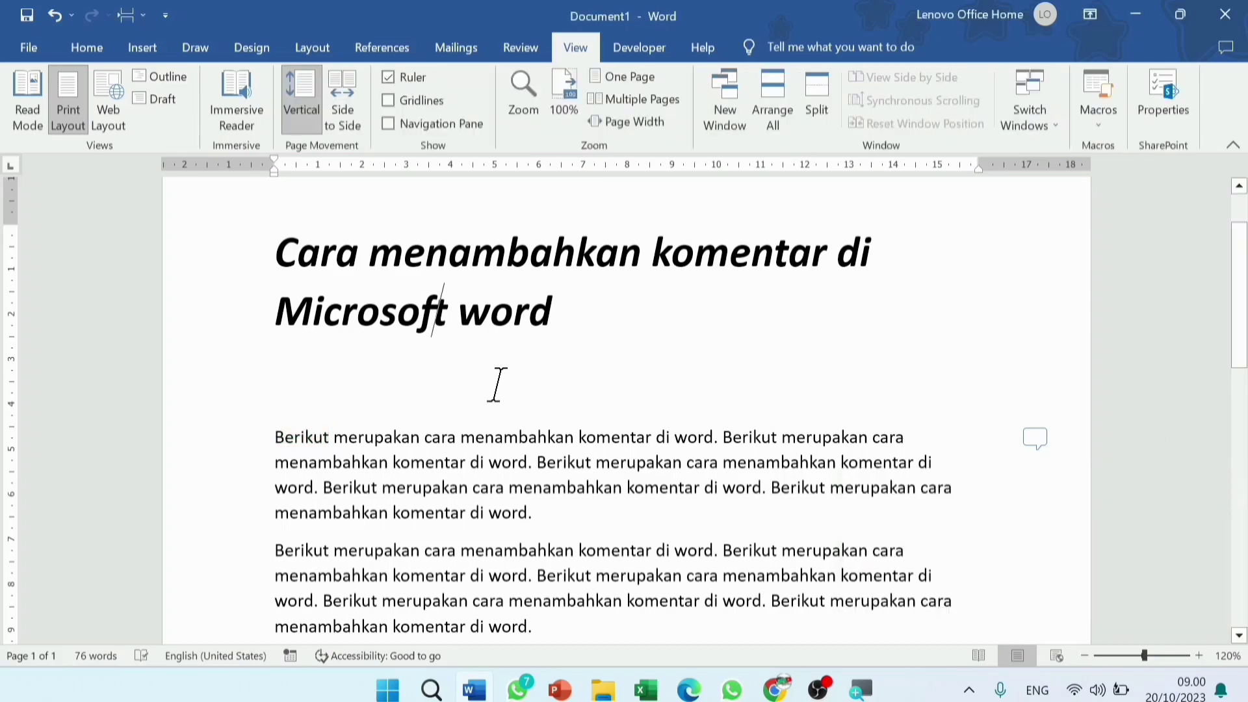
scroll(498, 383, "down", 1)
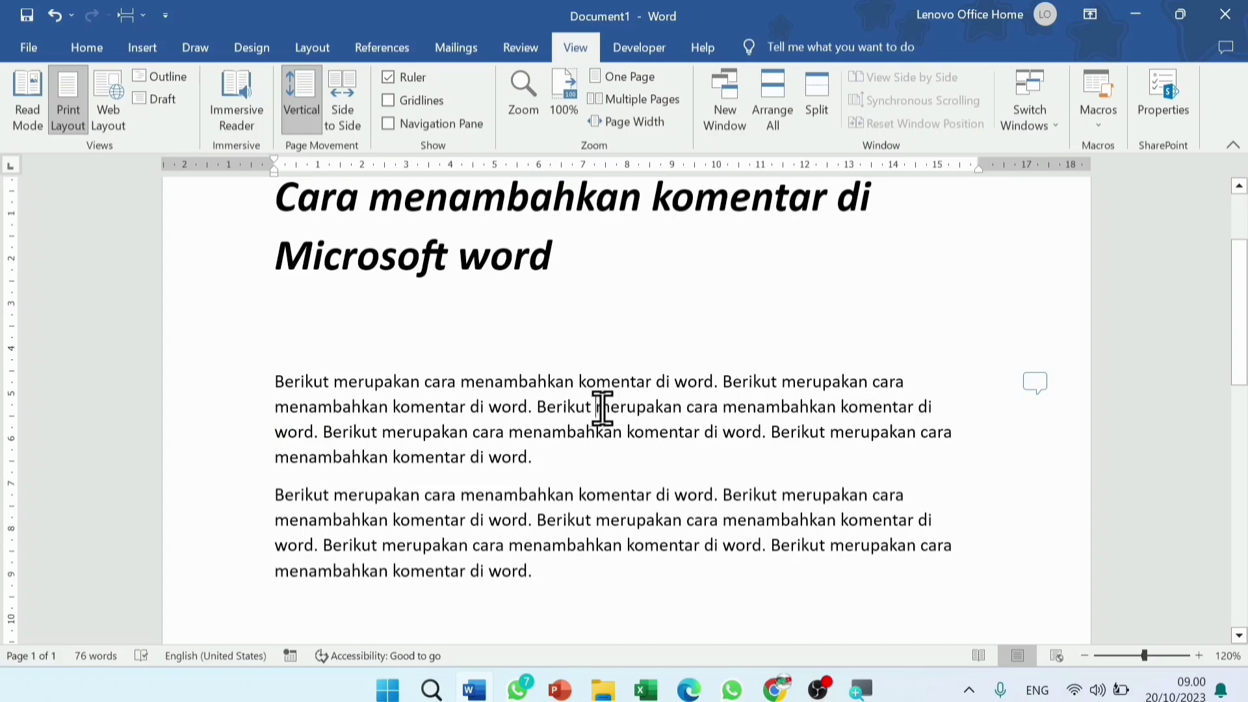
Step: Add the comment 'Ini hanya contoh' to 'merupakan' via Insert > Comment and close the comments pane
left_click_drag(603, 409, 680, 413)
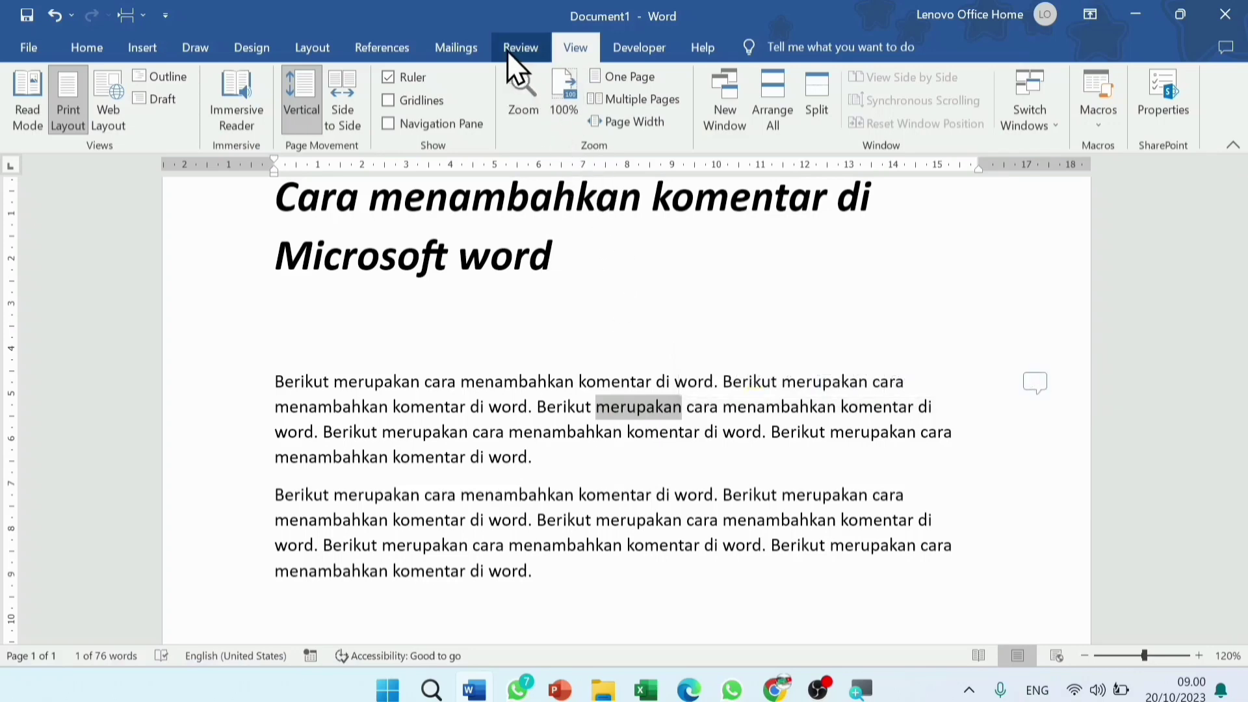
left_click(146, 41)
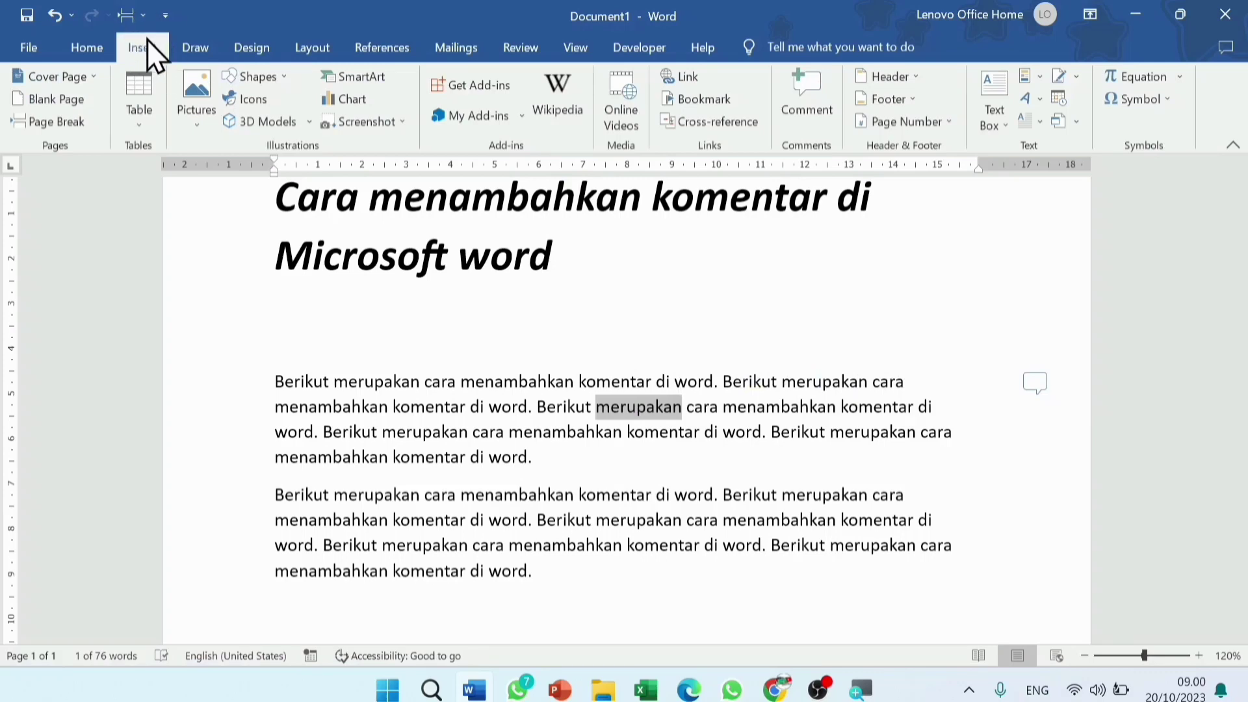
left_click(823, 100)
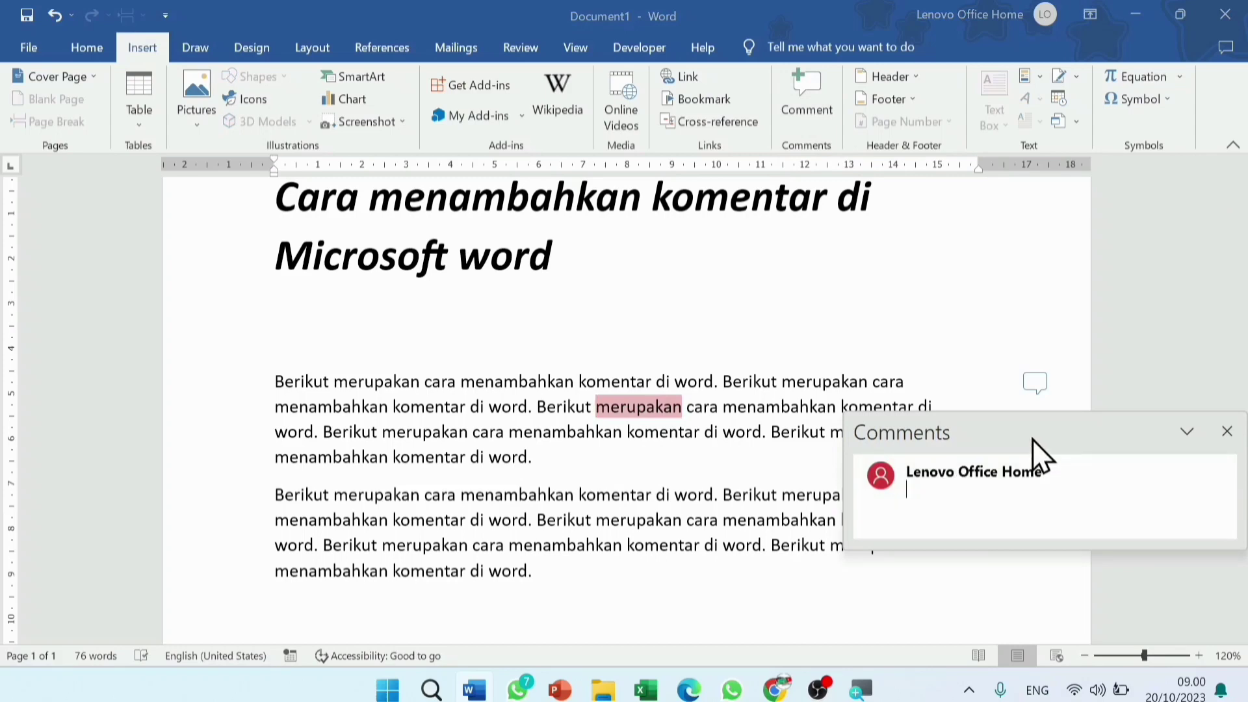
type("Ini hanya contoh")
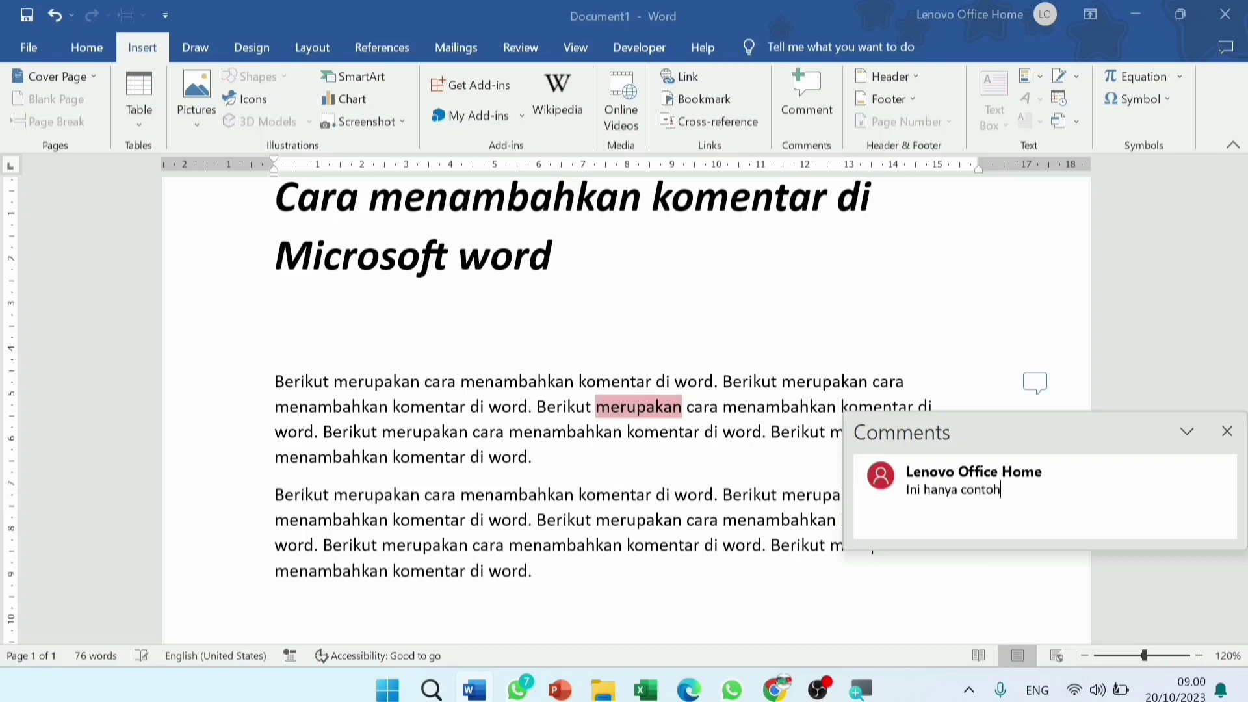
left_click(1127, 450)
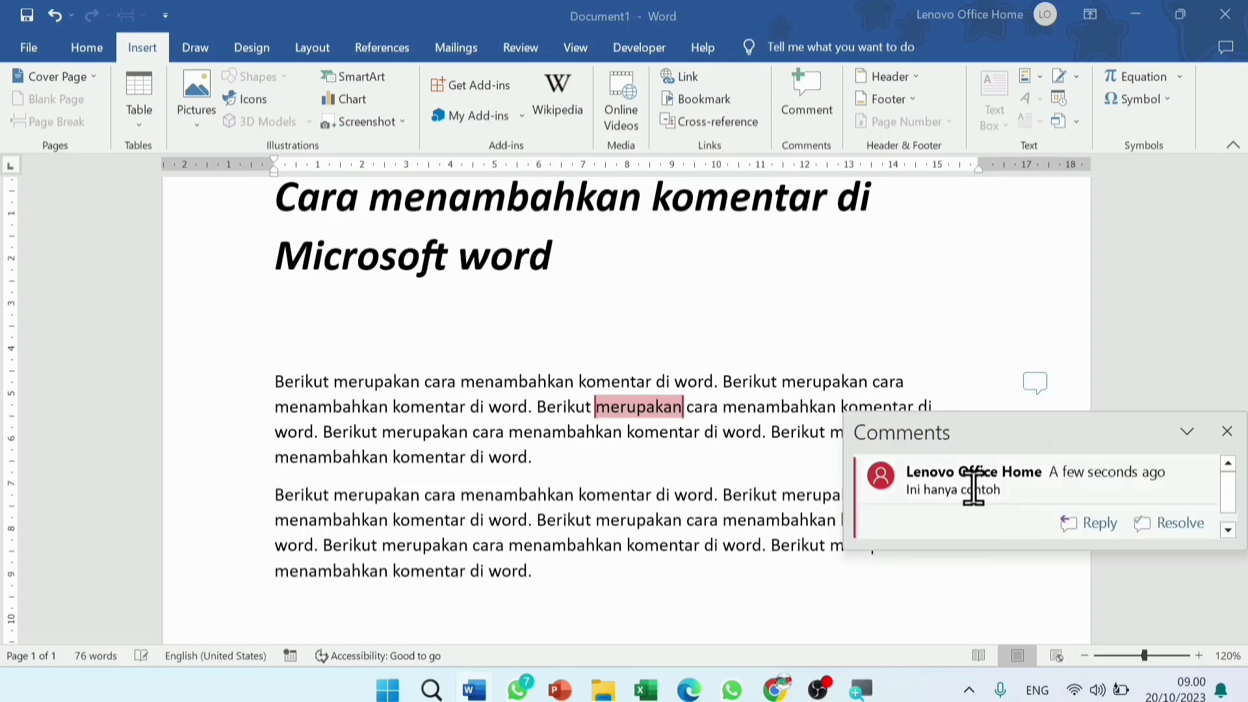
left_click(1227, 432)
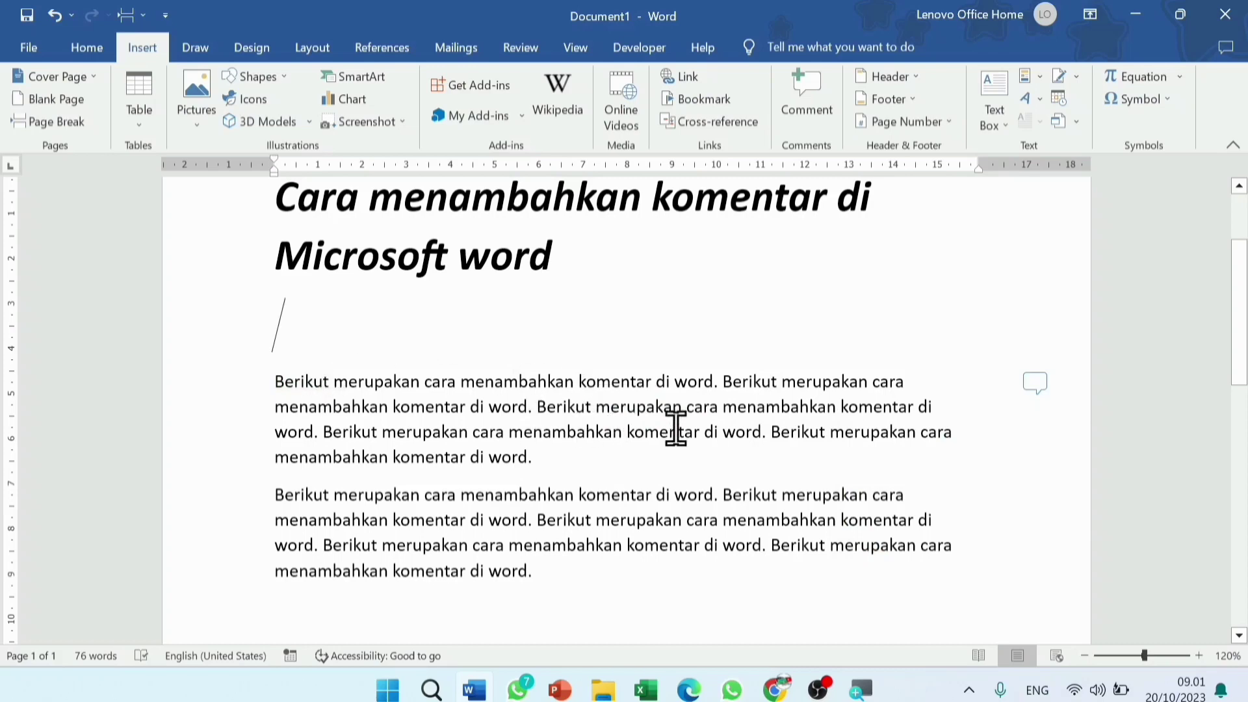
left_click(1038, 385)
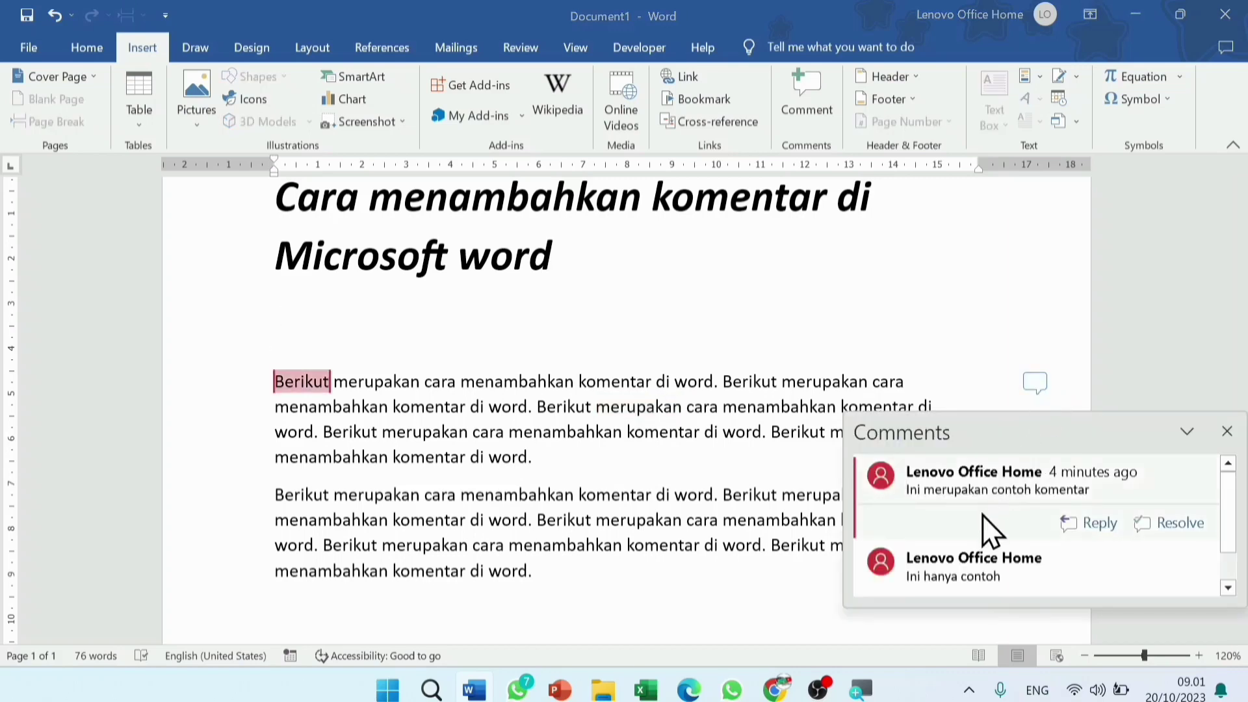
left_click(981, 557)
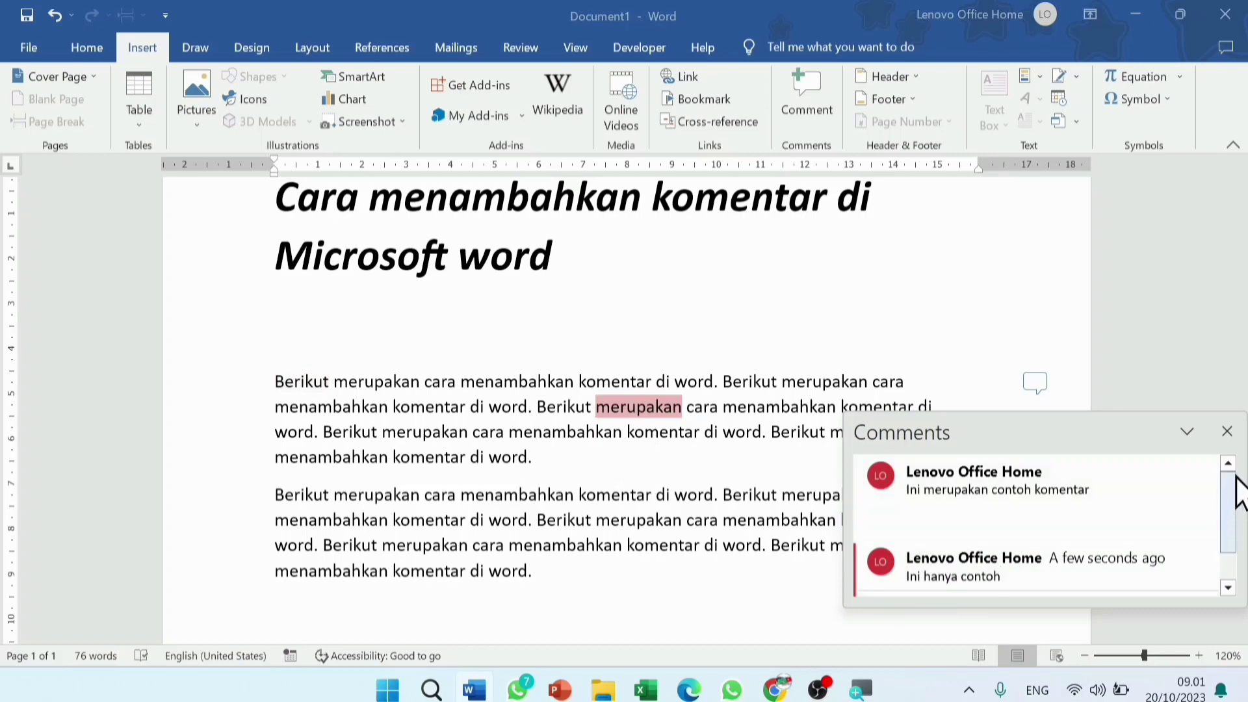
left_click(1227, 431)
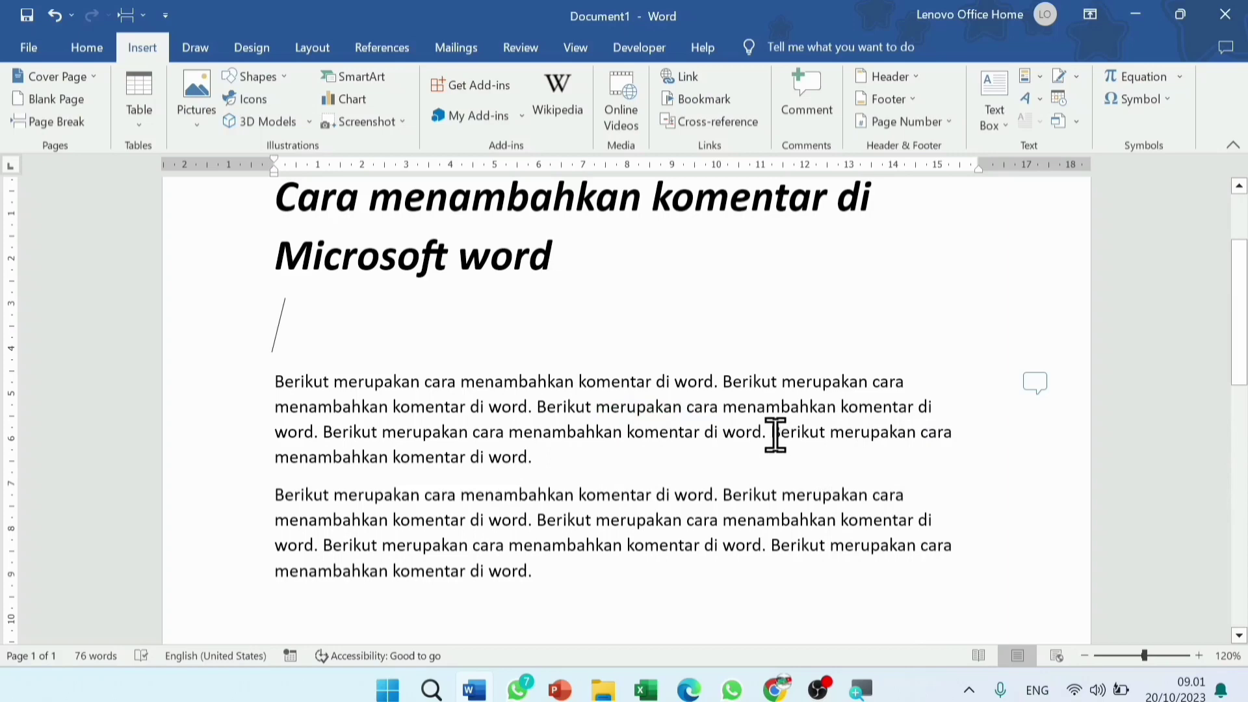
Step: Attach the comment 'Hanya komentar' to the first paragraph's last sentence and close the comments pane
left_click_drag(775, 435, 794, 458)
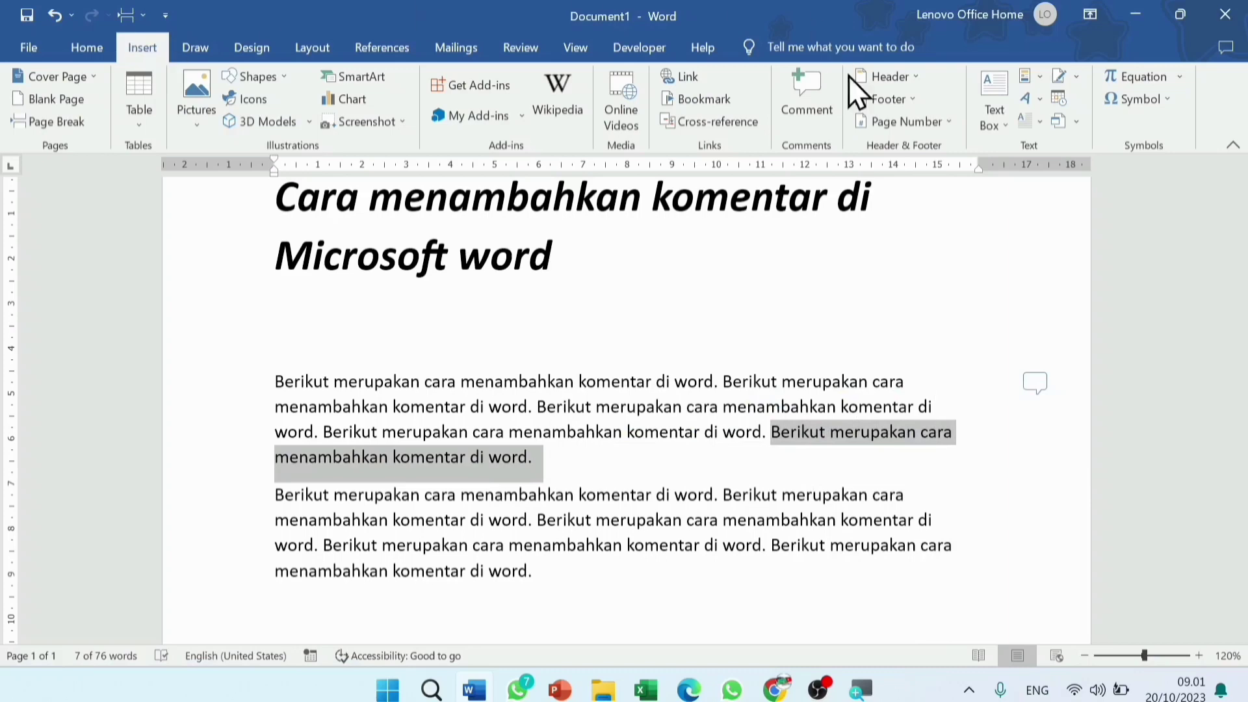
left_click(800, 93)
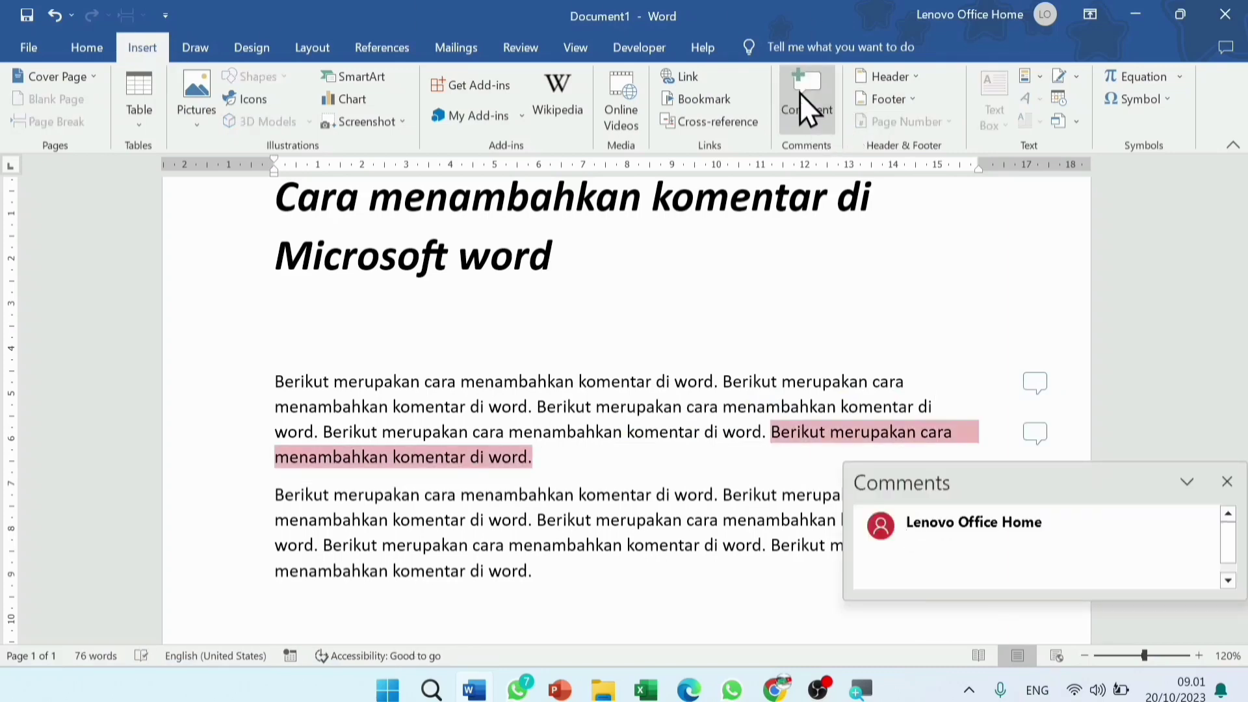
type("ha")
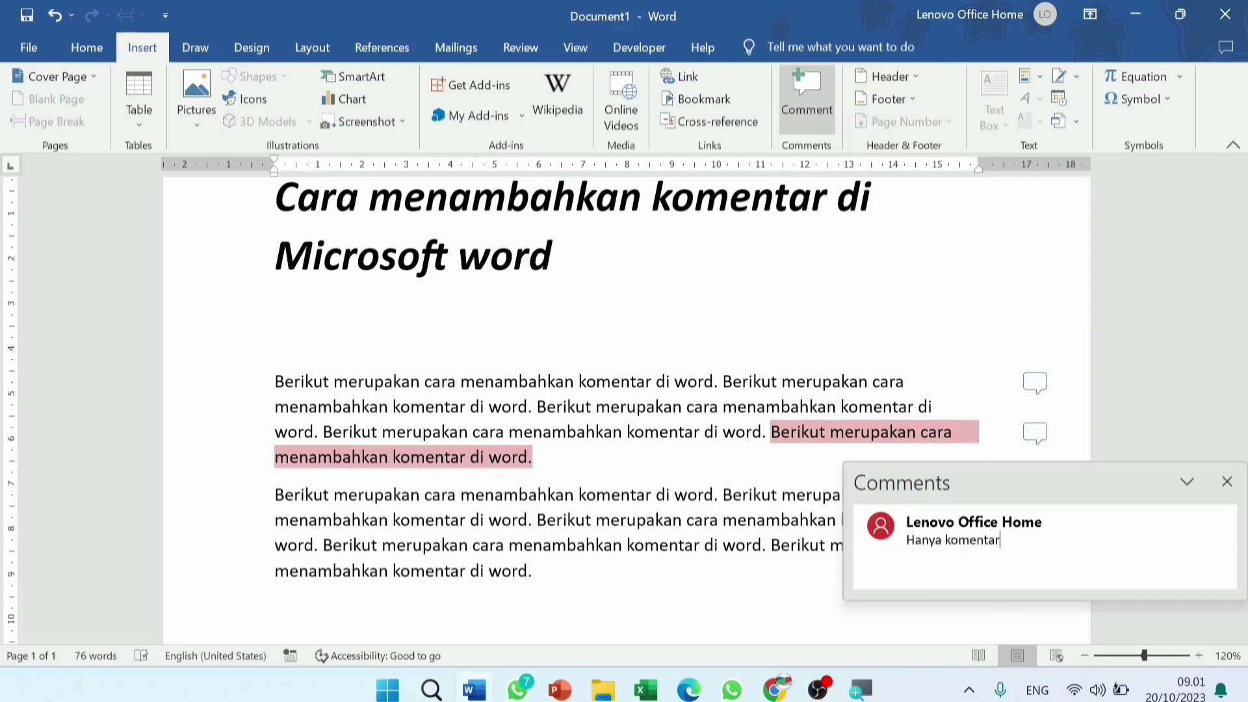
left_click(1227, 481)
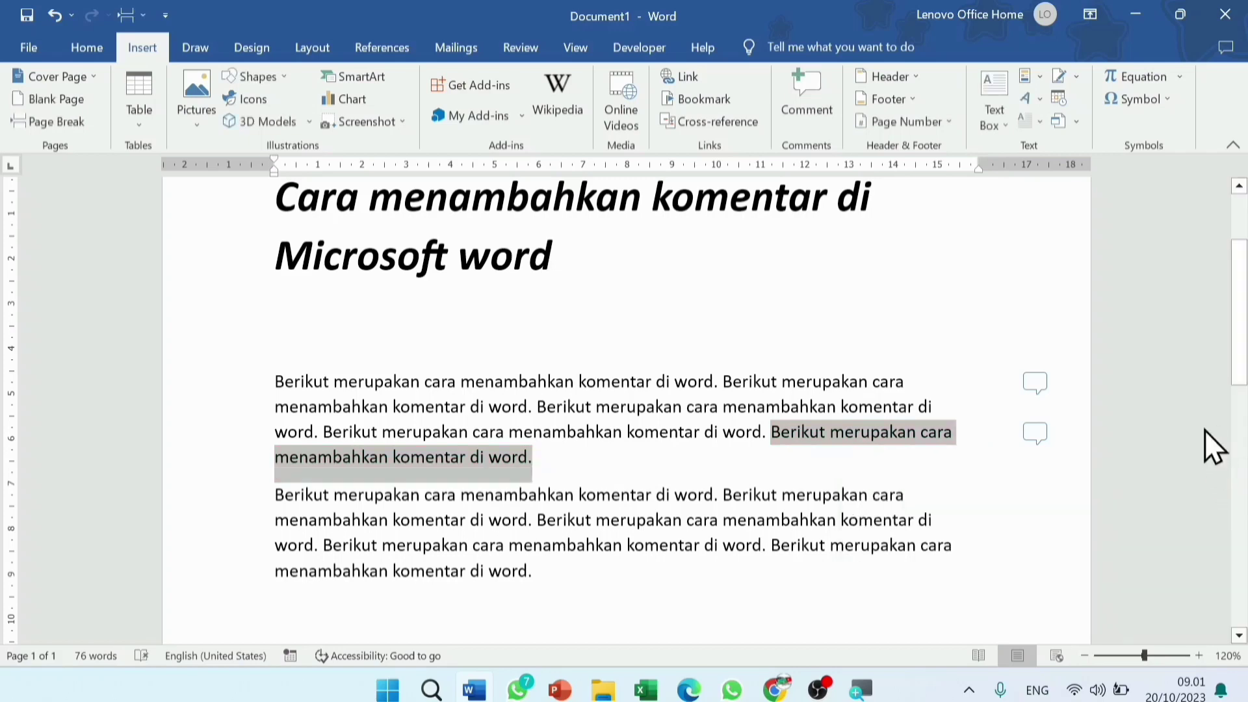
left_click(996, 485)
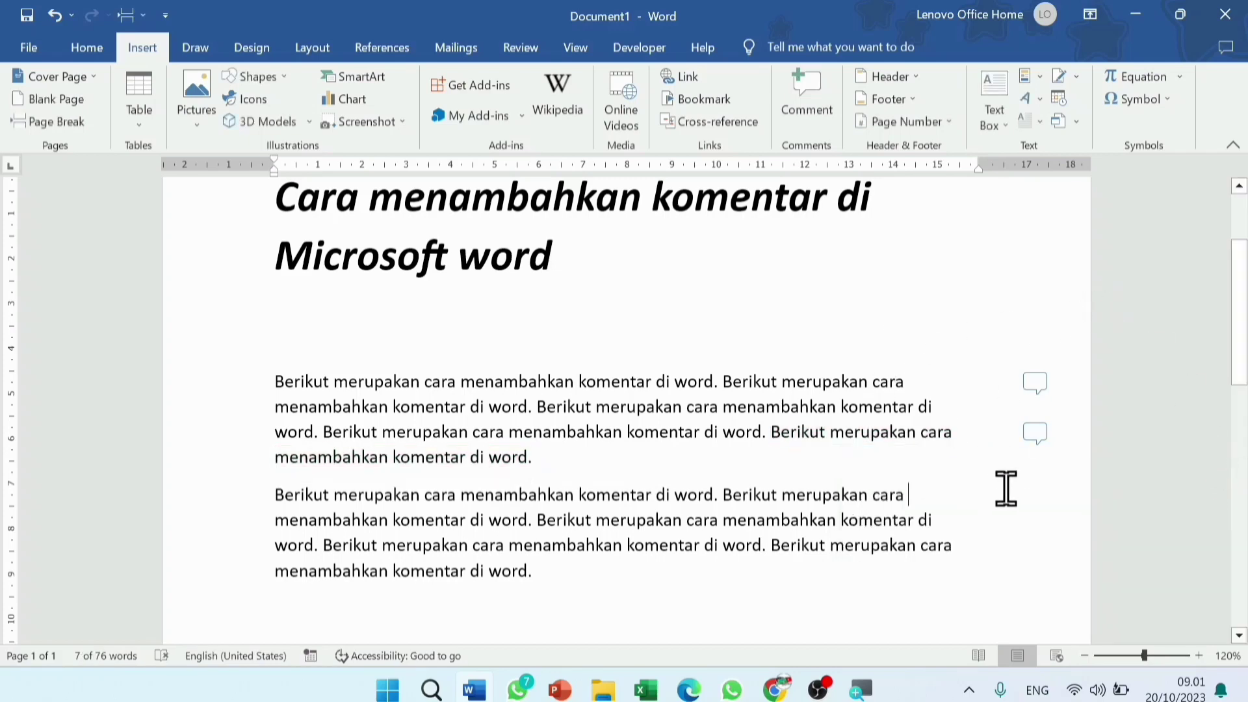
Step: Review the comments on the last sentence and on 'Berikut' from the margin icons
left_click(1041, 436)
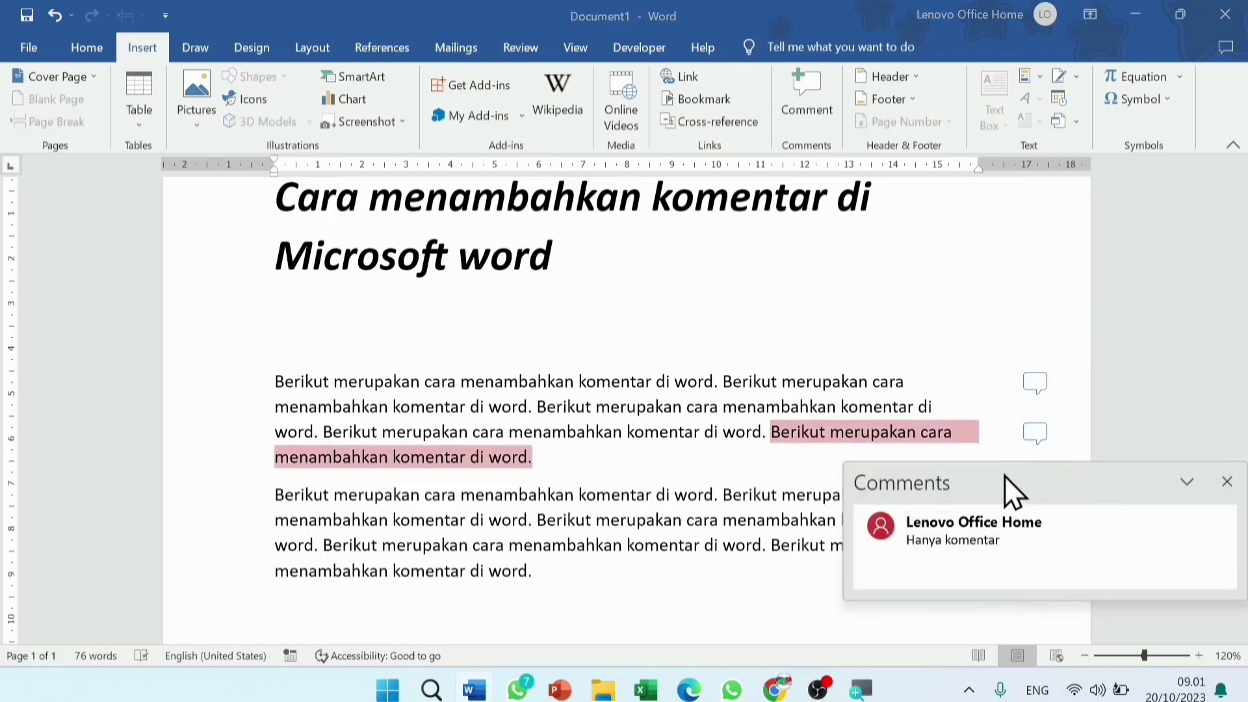
left_click(956, 364)
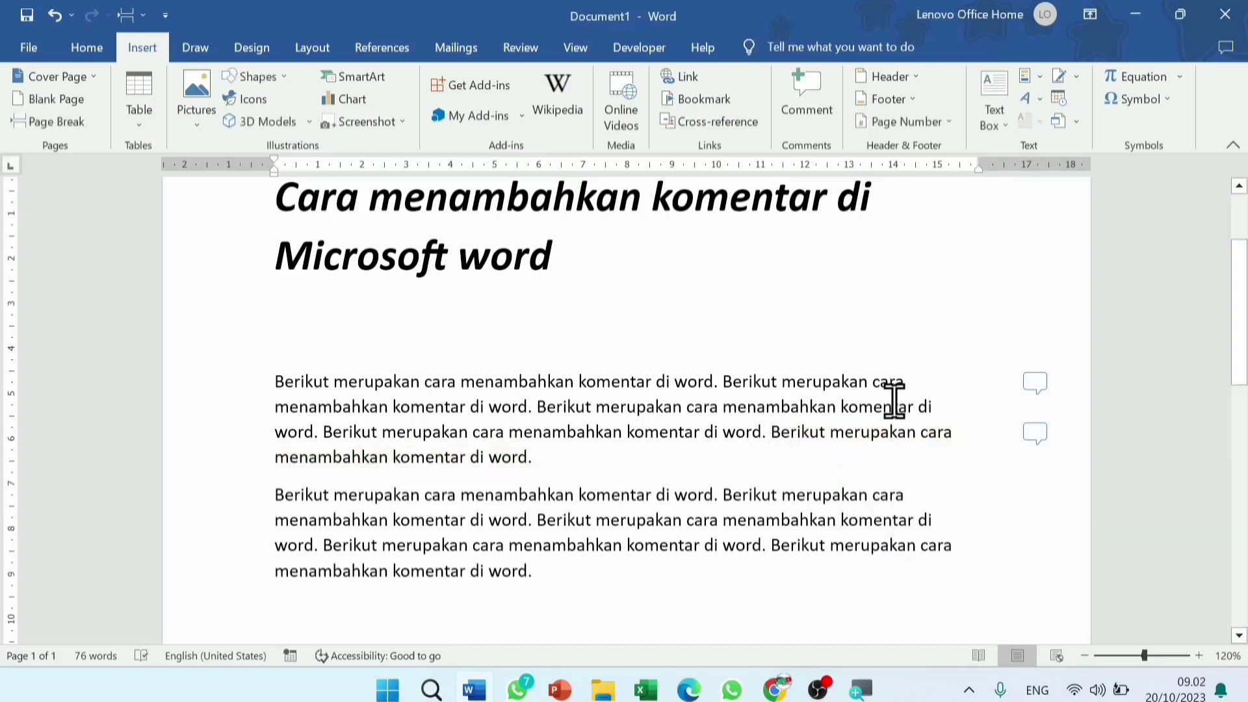
left_click(1032, 391)
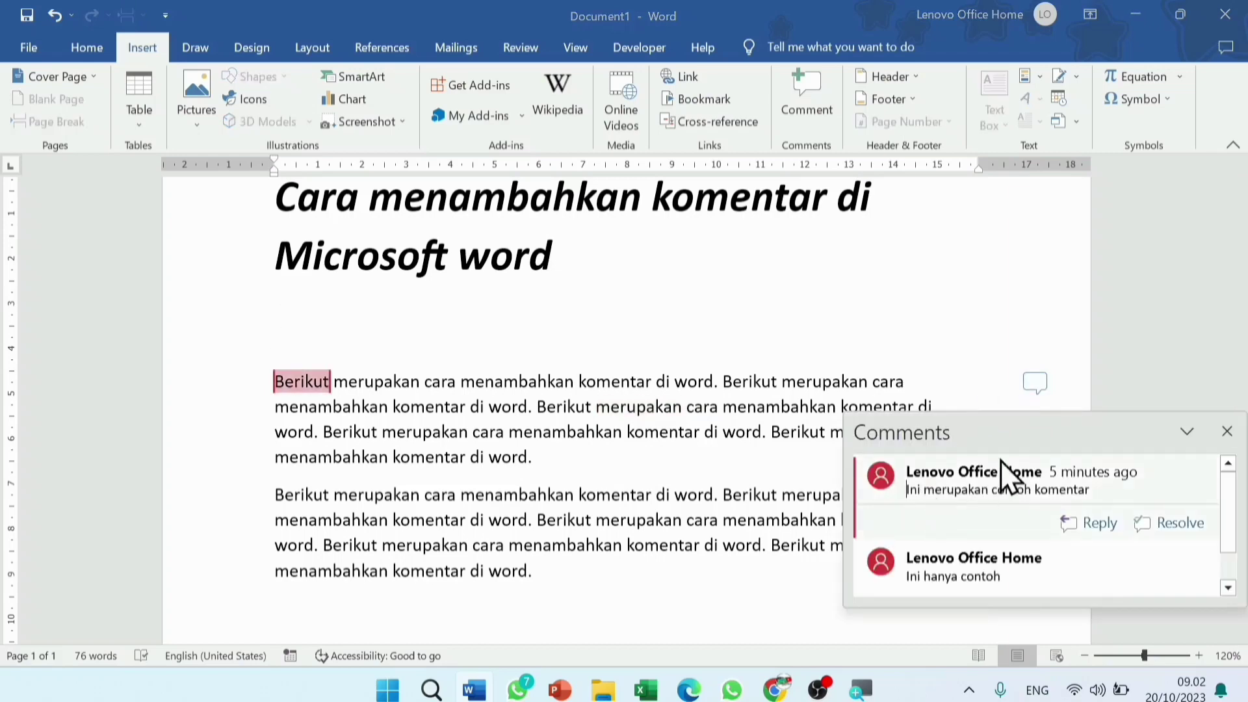
left_click(960, 329)
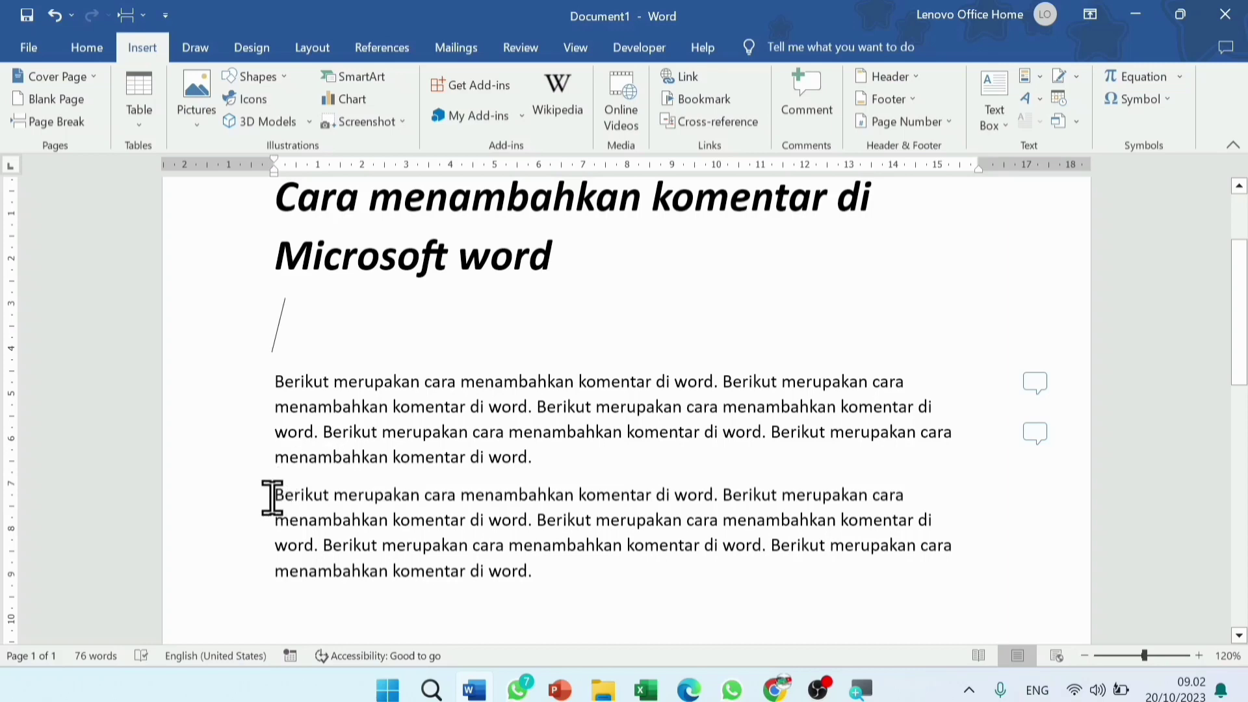
Step: Comment the whole second paragraph with 'Ini adalah komentar baru', fixing the 'omentar' typo, then close the pane
mouse_move(273, 498)
left_mouse_down()
mouse_move(499, 524)
mouse_move(544, 572)
left_mouse_up()
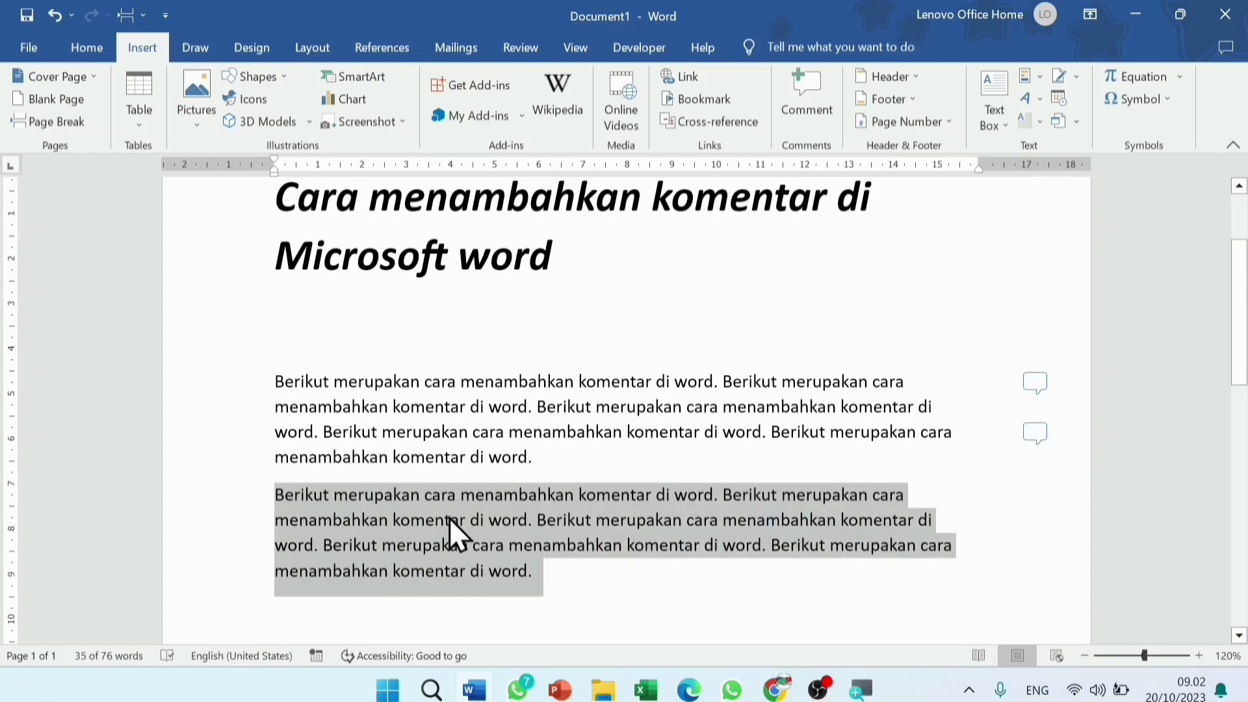
right_click(542, 498)
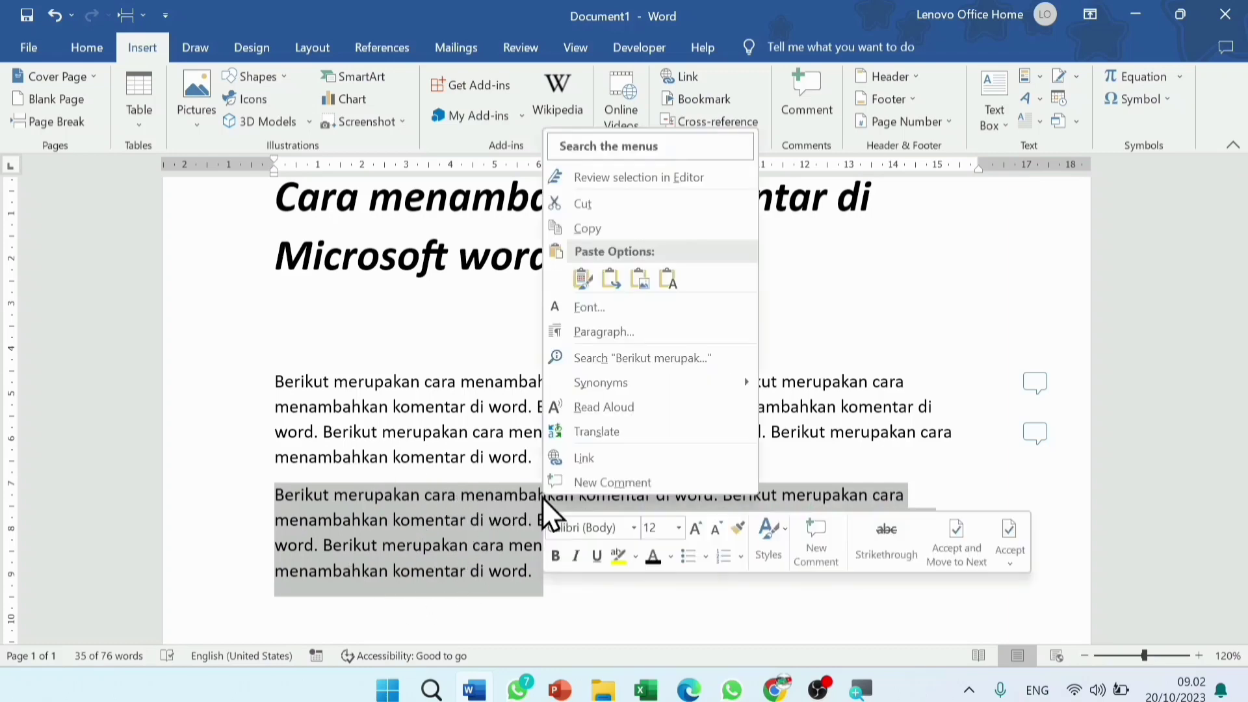
left_click(688, 485)
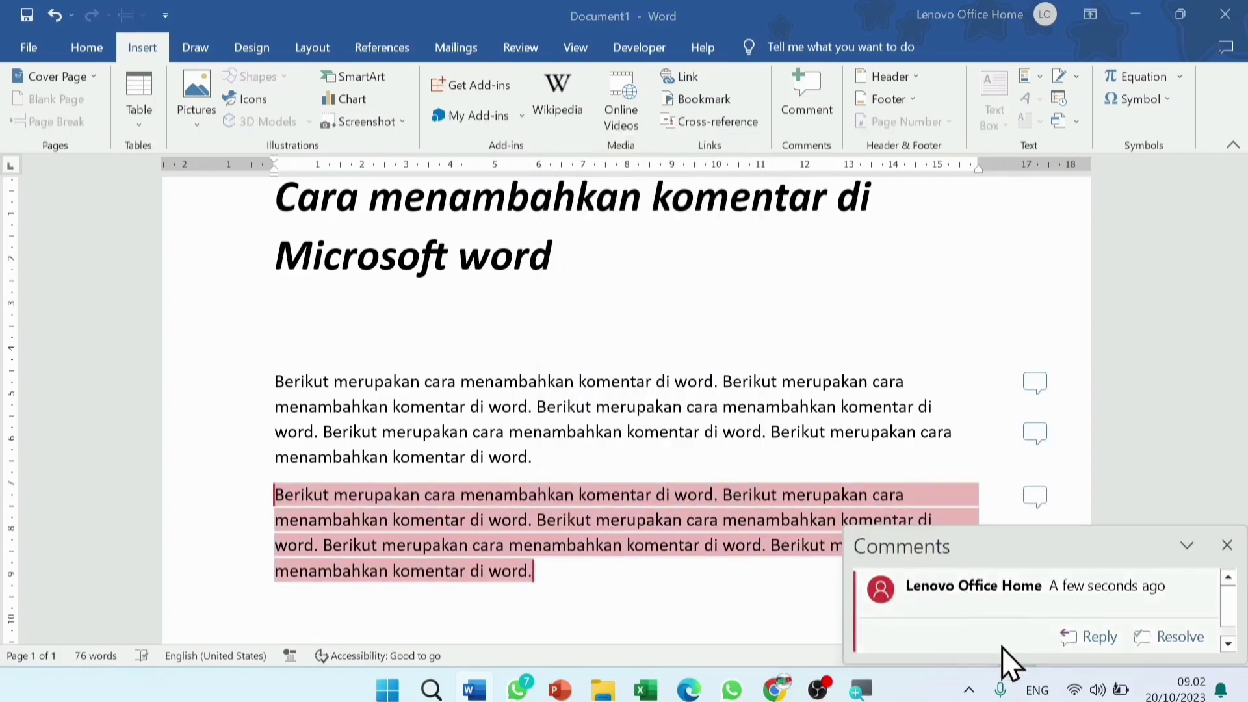
type("Ini adalah omentar baru")
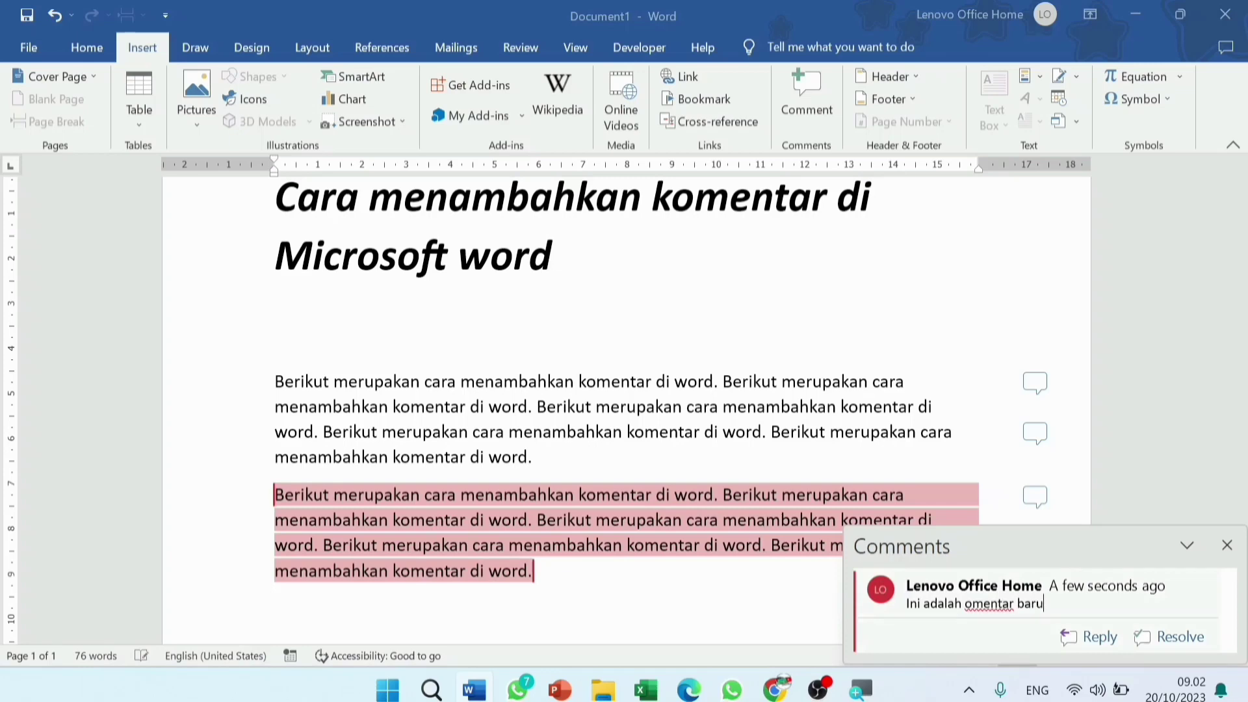
mouse_move(1039, 610)
left_click(964, 605)
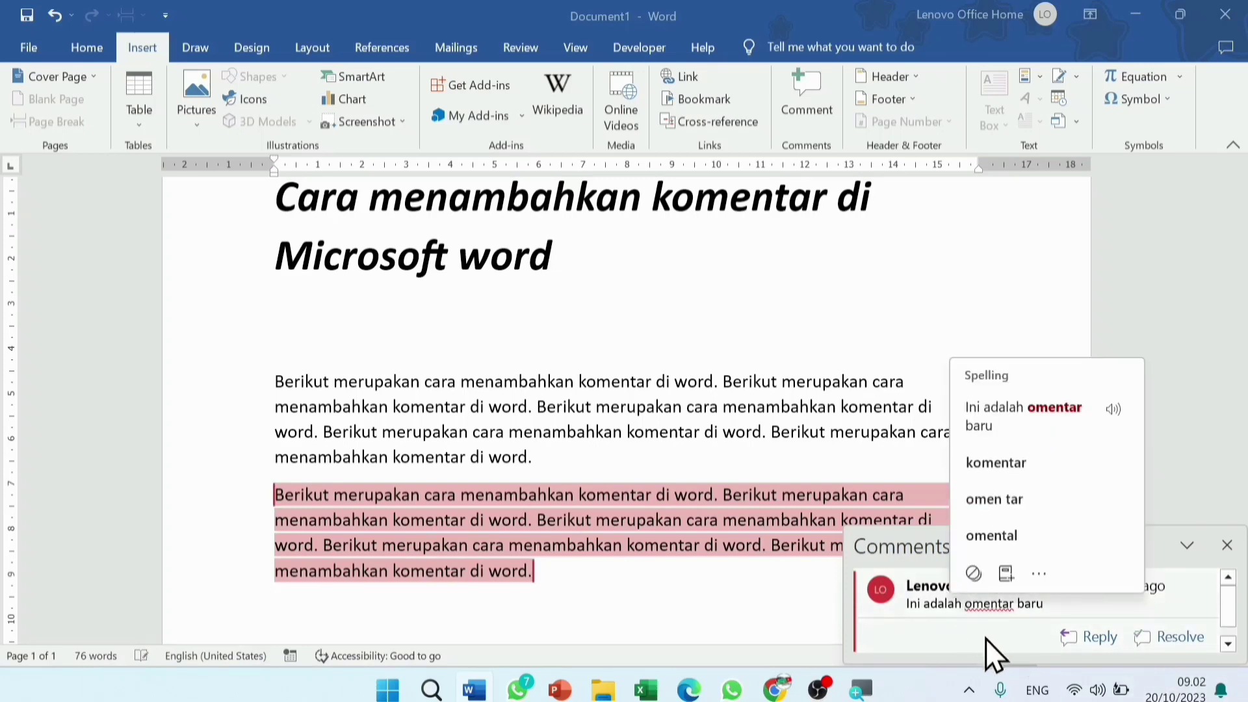
type("k")
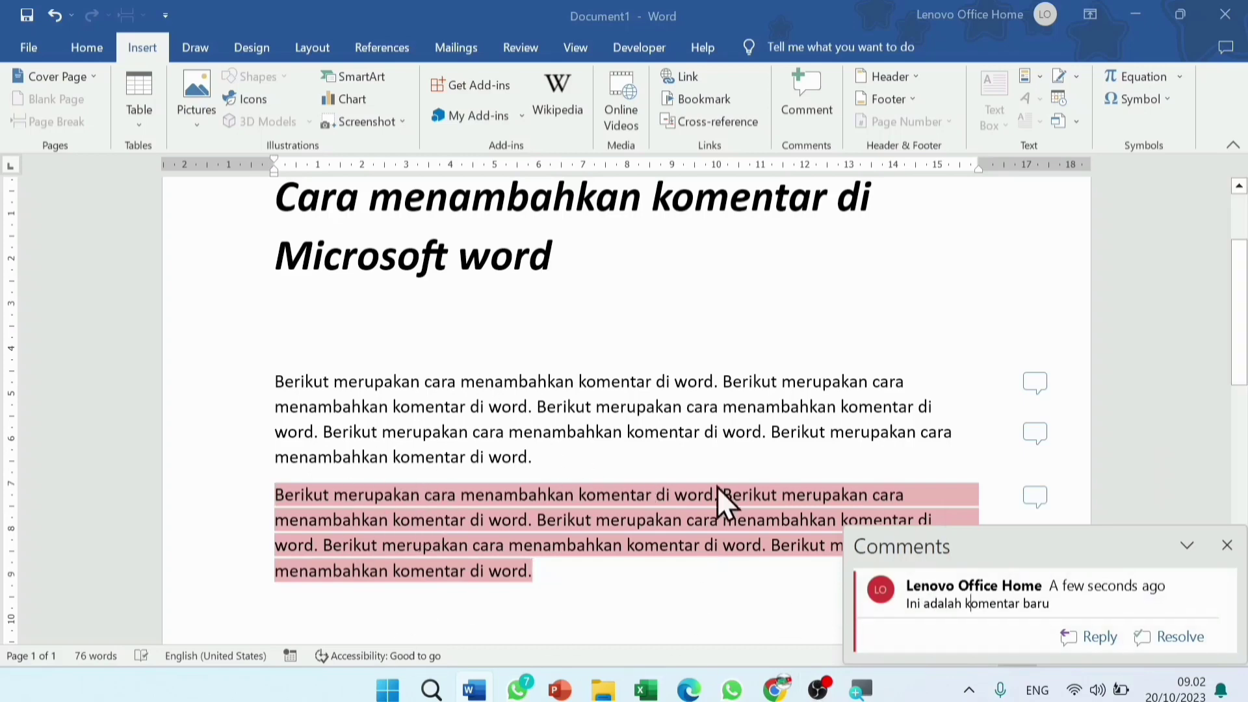
left_click(1227, 545)
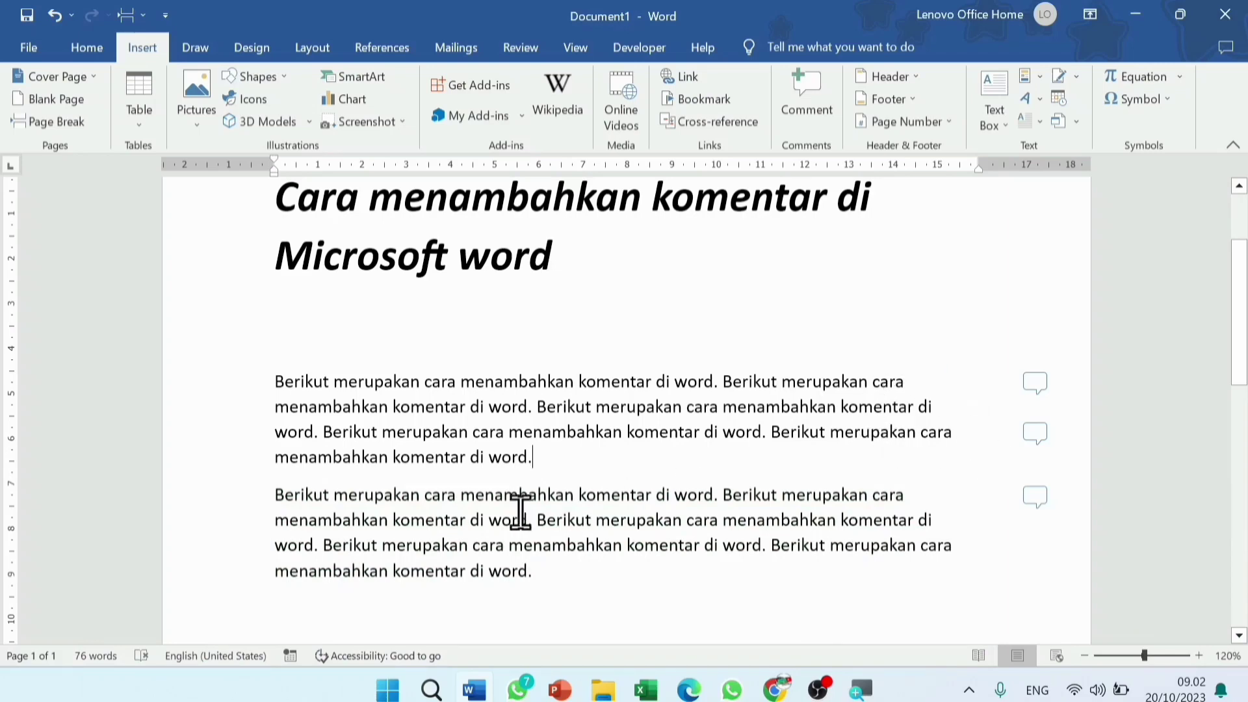
left_click(1035, 498)
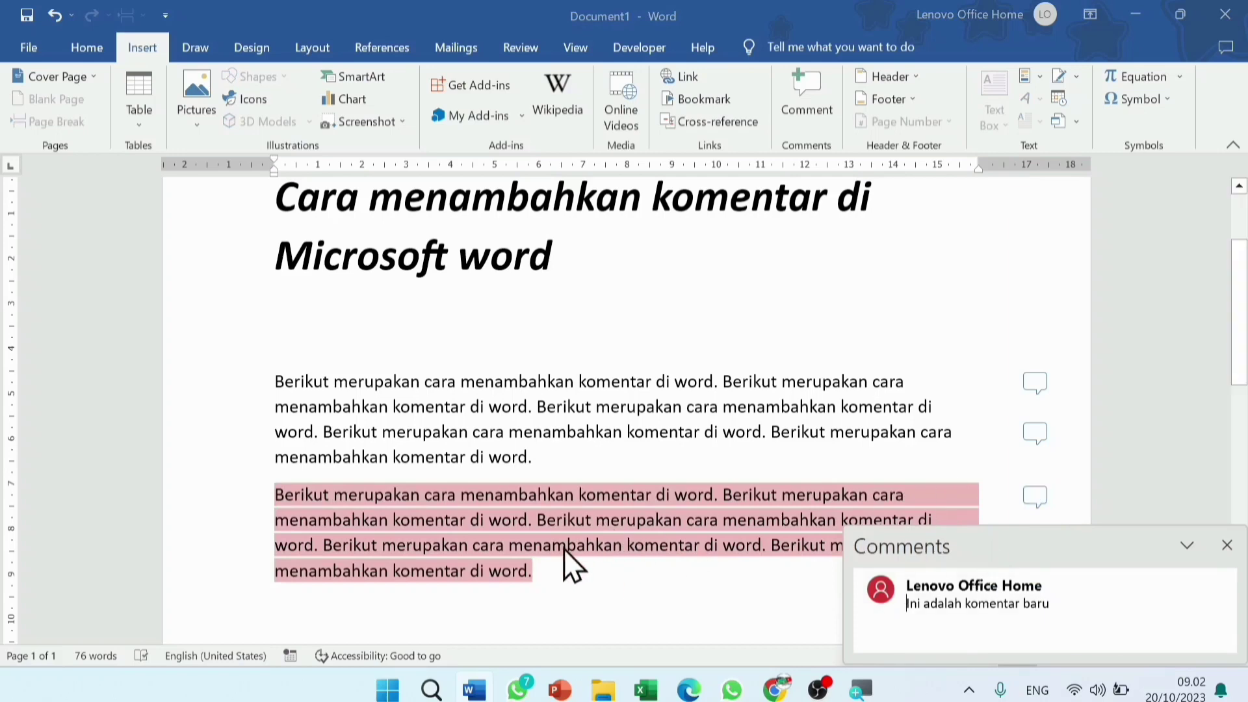
left_click(1148, 419)
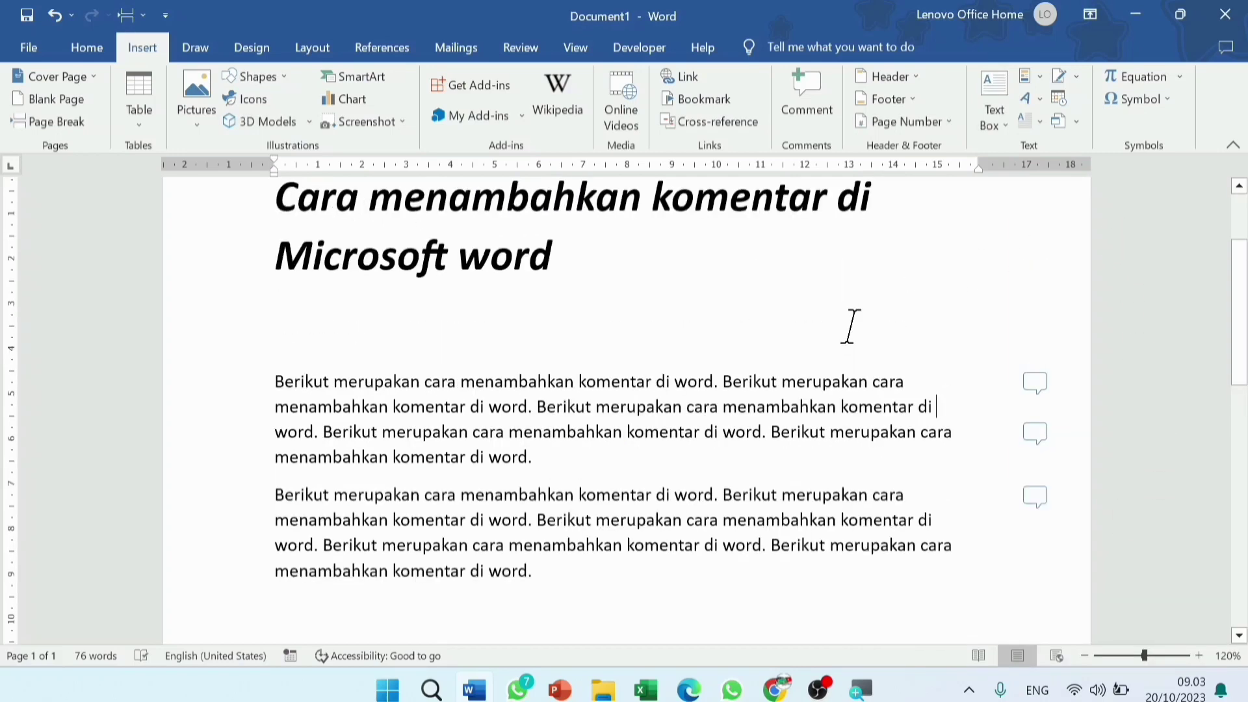
scroll(849, 325, "down", 2)
scroll(848, 325, "up", 2)
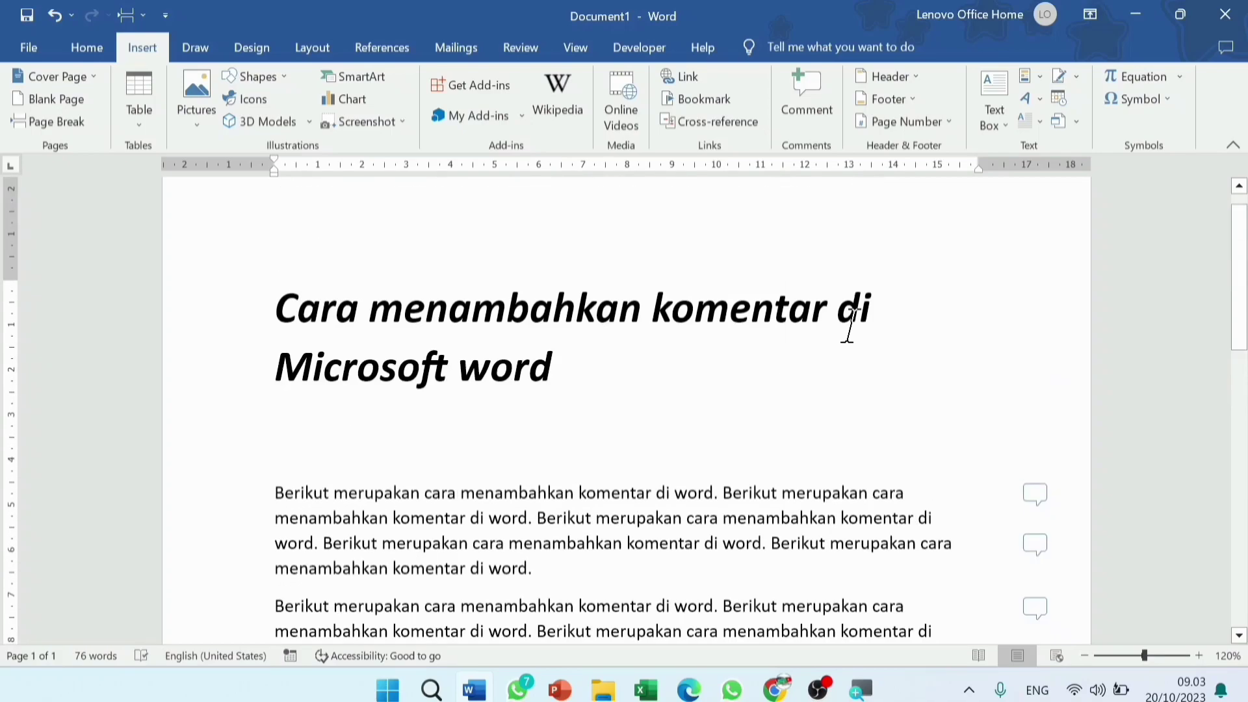
scroll(849, 325, "down", 1)
scroll(849, 325, "down", 1)
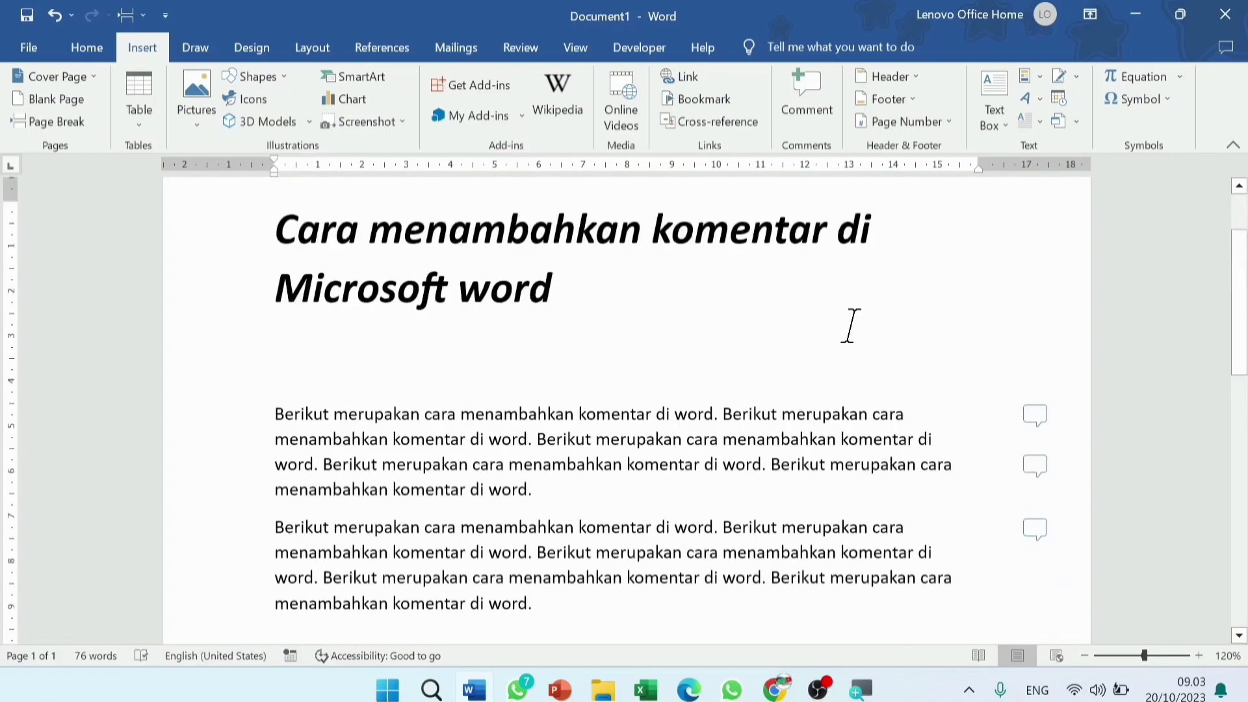
scroll(848, 325, "down", 2)
scroll(851, 327, "down", 2)
scroll(850, 327, "down", 1)
scroll(850, 327, "up", 3)
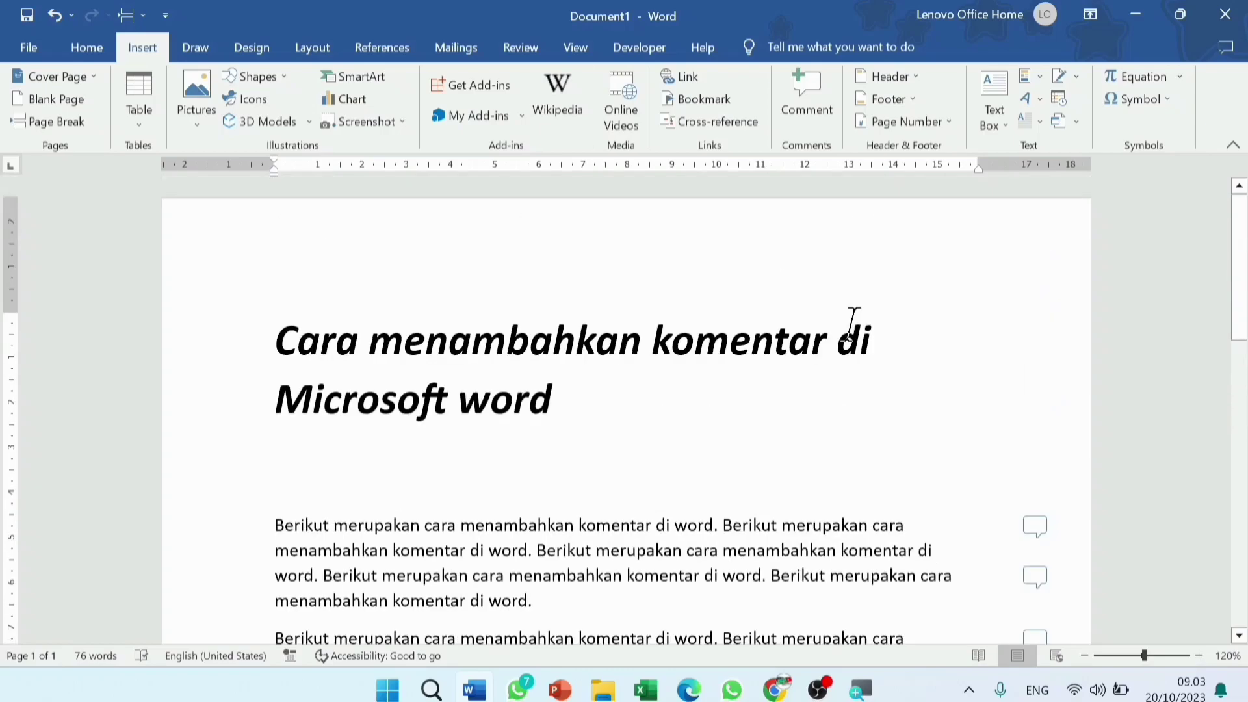